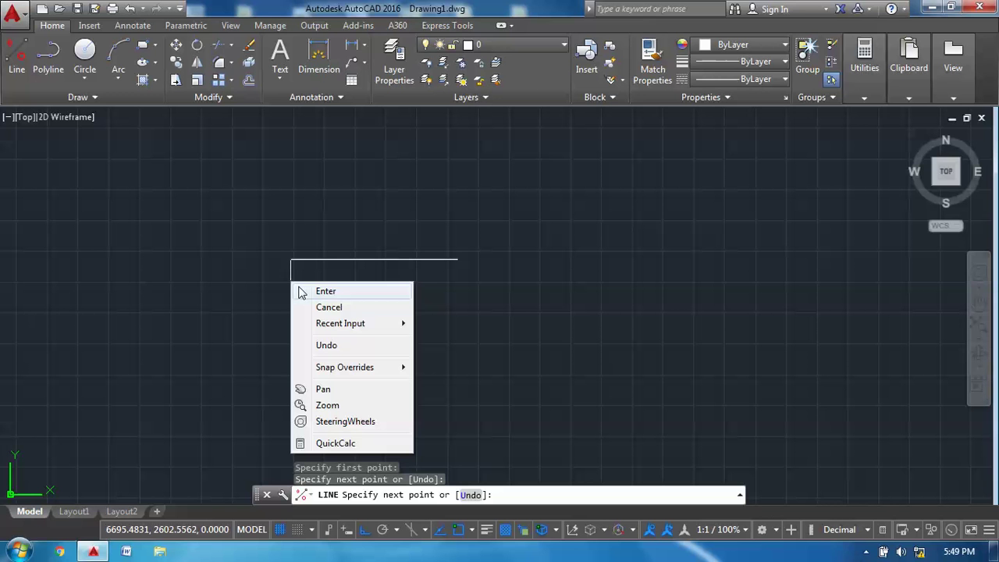
# Step: End the line, then draw a circle centred on its left endpoint with its right endpoint setting the radius
pyautogui.click(325, 291)
pyautogui.click(85, 55)
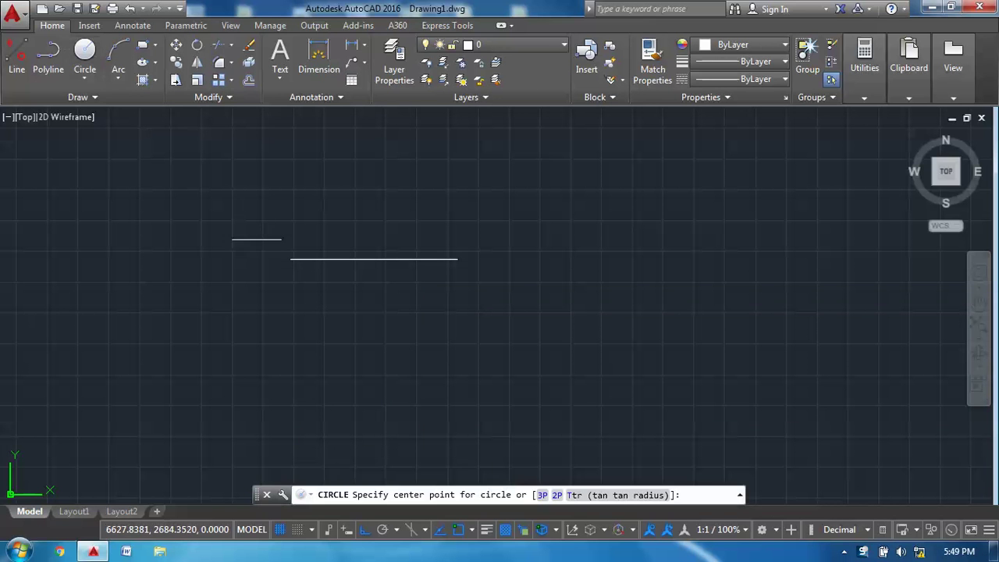
pyautogui.click(290, 259)
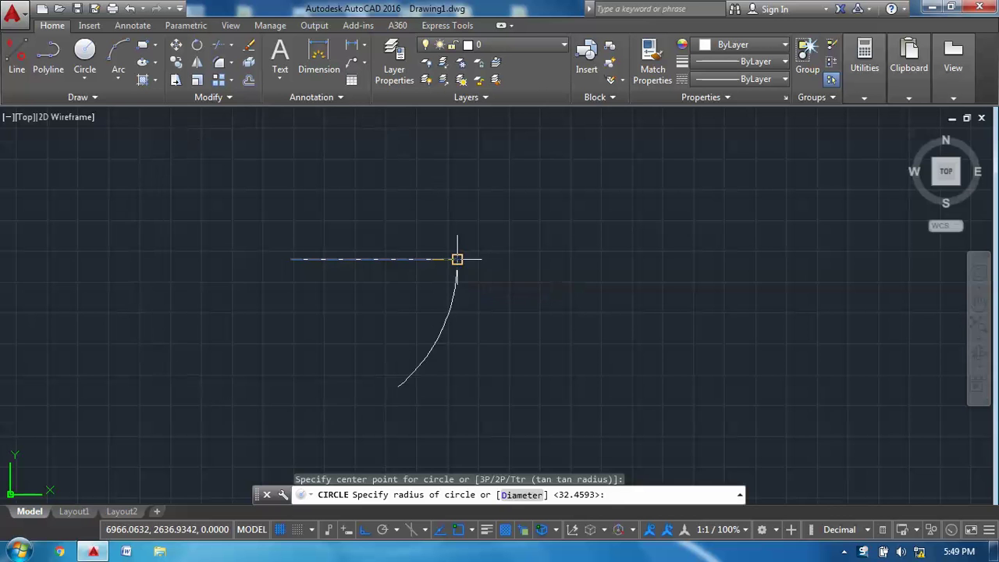
pyautogui.click(458, 259)
pyautogui.scroll(-2, 540, 306)
pyautogui.moveTo(489, 335)
pyautogui.mouseDown(button='middle')
pyautogui.moveTo(368, 317)
pyautogui.moveTo(494, 326)
pyautogui.moveTo(471, 328)
pyautogui.mouseUp(button='middle')
pyautogui.scroll(2, 357, 313)
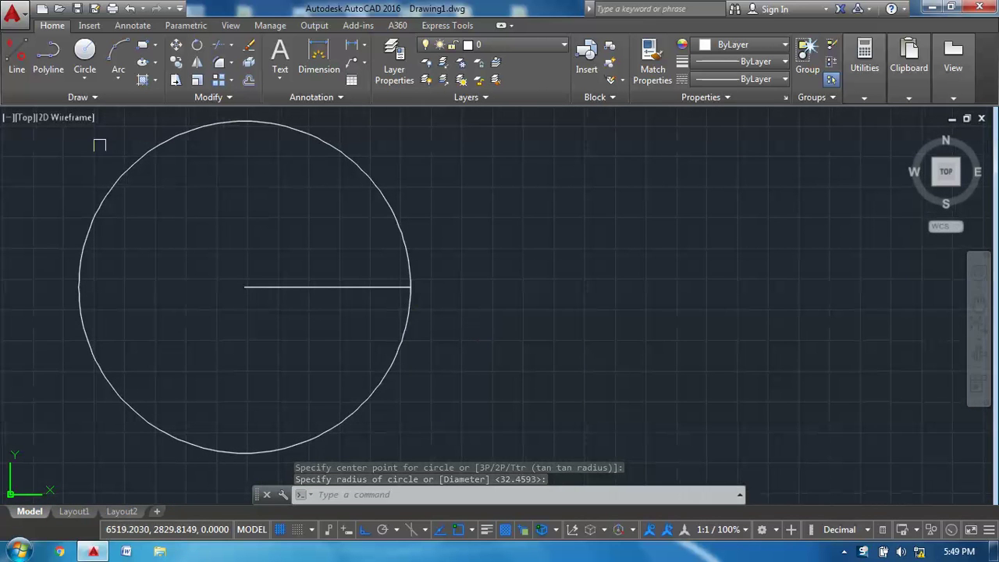
pyautogui.click(84, 53)
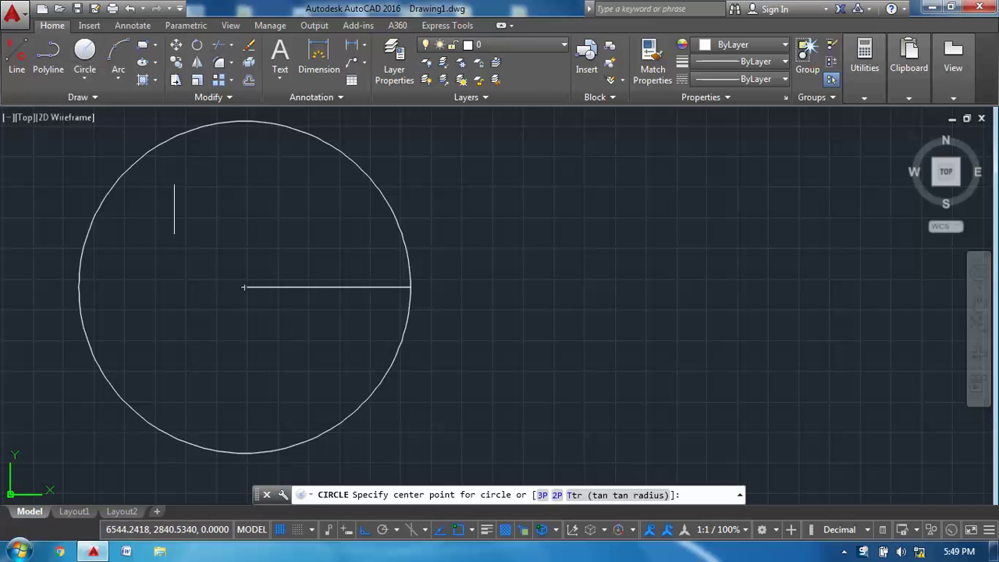
# Step: Draw radius-20 circles centred on the line's left and right endpoints
pyautogui.click(244, 288)
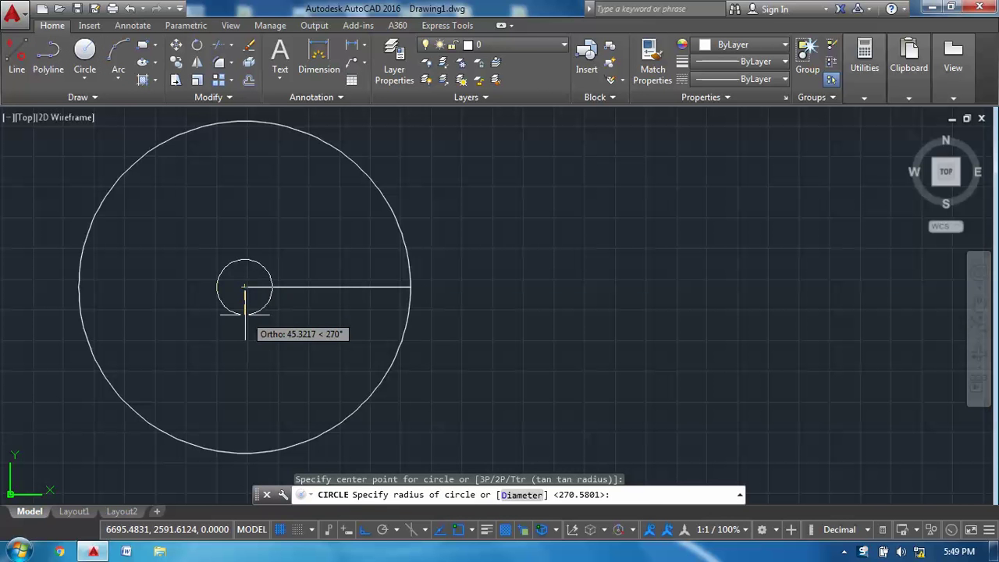
pyautogui.write('20')
pyautogui.press('Return')
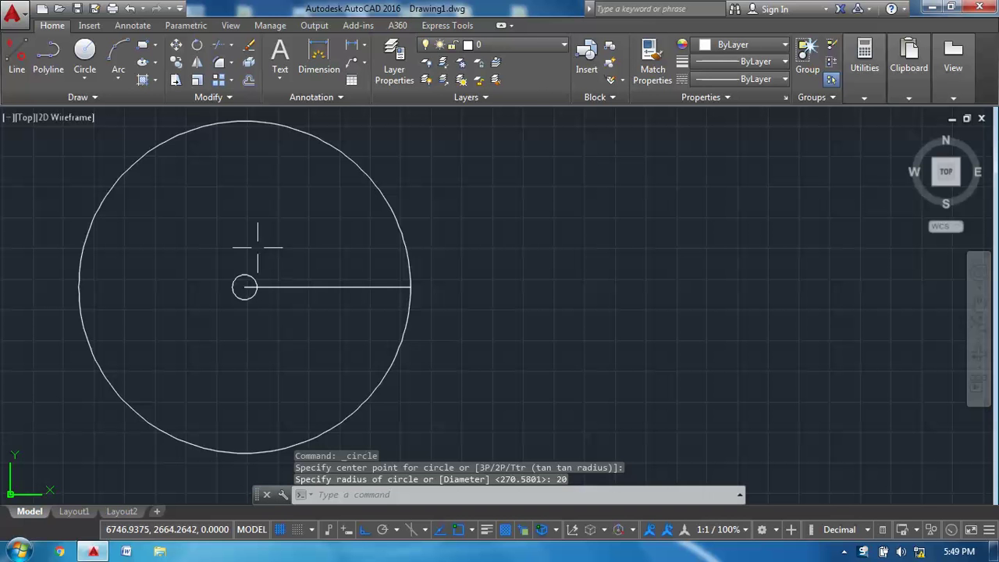
pyautogui.click(88, 78)
pyautogui.click(102, 114)
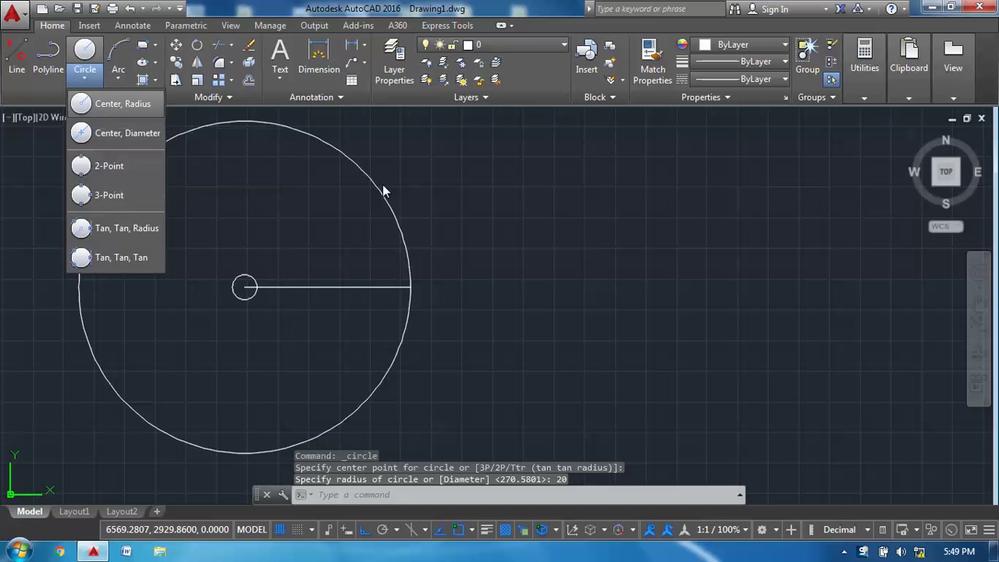
pyautogui.click(410, 287)
pyautogui.write('20')
pyautogui.press('Return')
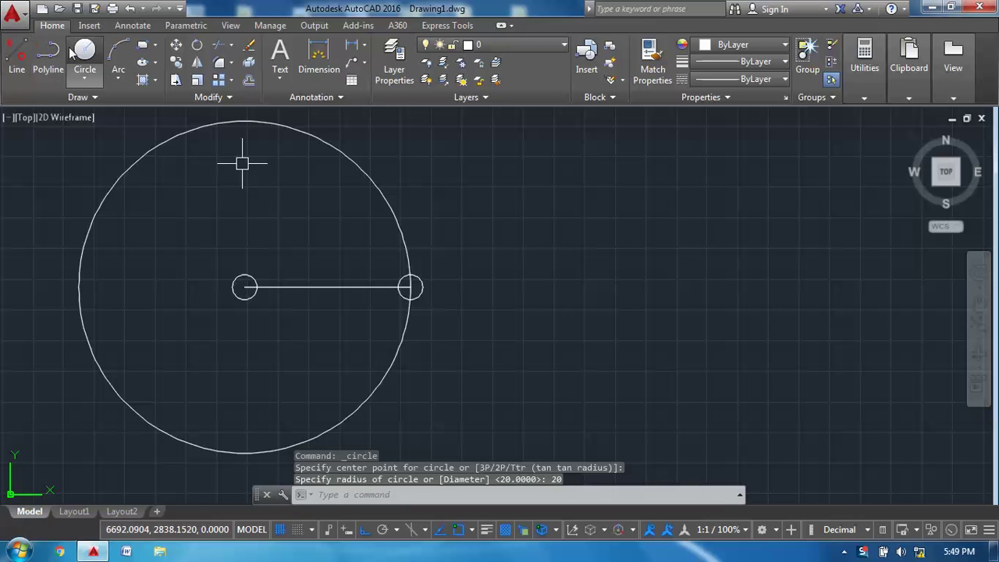
# Step: Draw a radius-50 circle centred on the line's left endpoint
pyautogui.click(84, 54)
pyautogui.click(257, 287)
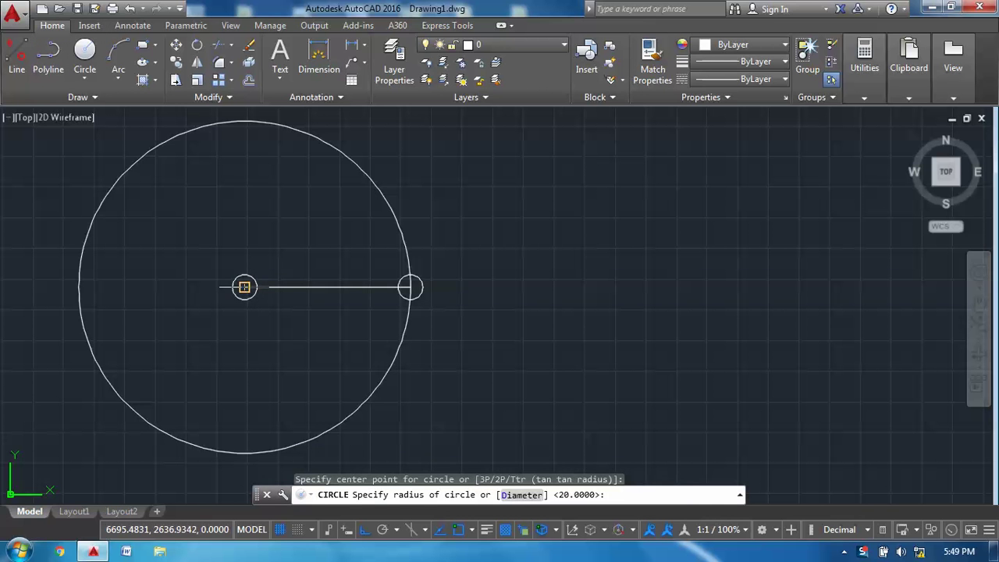
pyautogui.write('50')
pyautogui.press('Return')
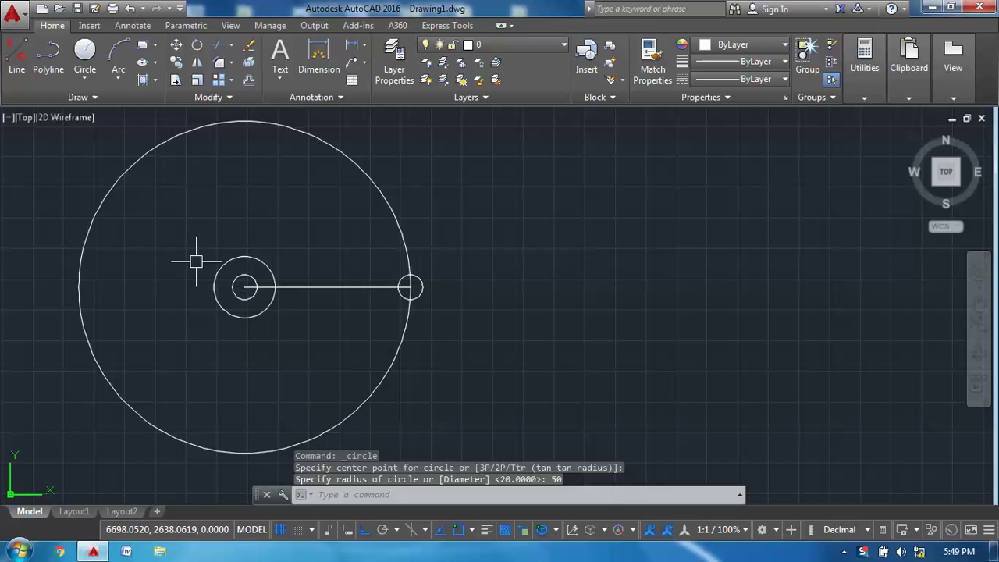
pyautogui.click(366, 47)
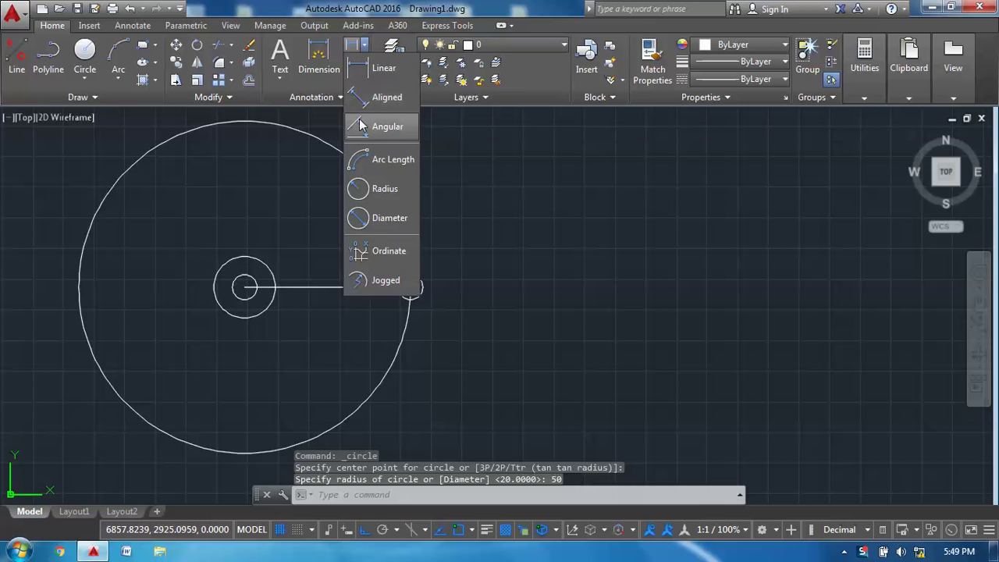
# Step: Add a radius dimension to the radius-50 circle
pyautogui.click(370, 189)
pyautogui.click(223, 266)
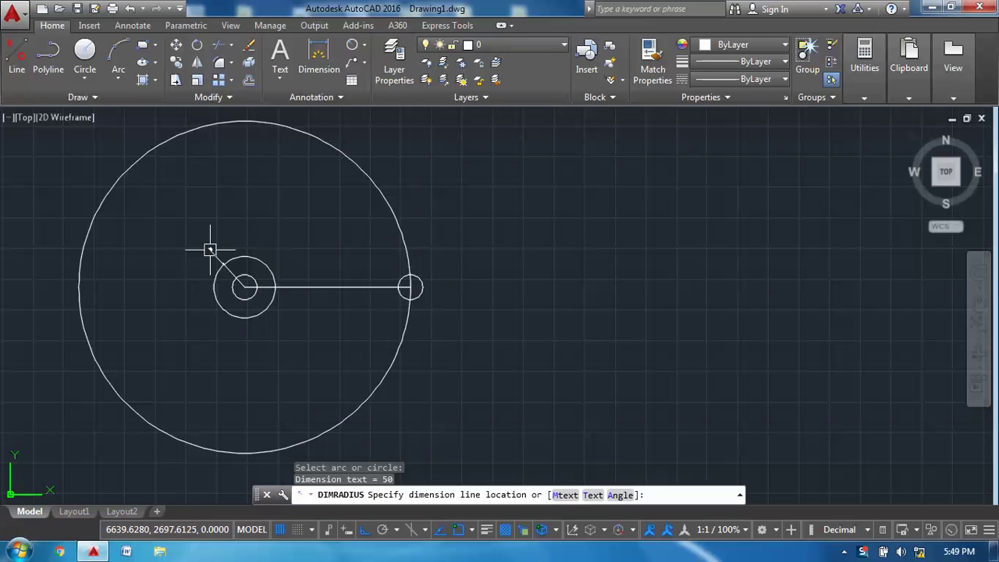
pyautogui.scroll(2, 207, 250)
pyautogui.scroll(5, 200, 246)
pyautogui.scroll(-4, 200, 245)
pyautogui.moveTo(308, 218); pyautogui.dragTo(225, 242, button='middle')
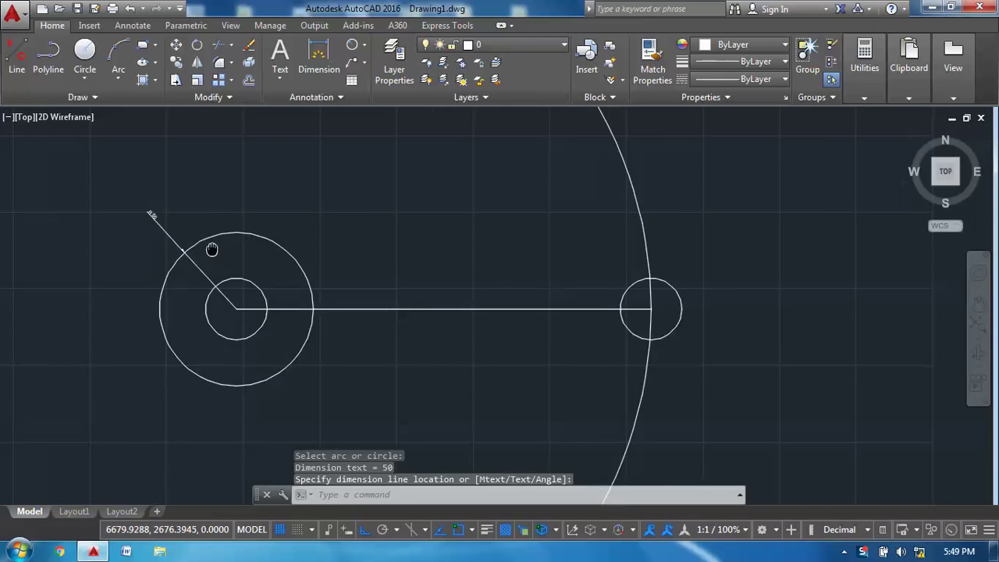
# Step: Draw a diameter-25 circle centred on the line's midpoint using Center, Diameter
pyautogui.click(85, 78)
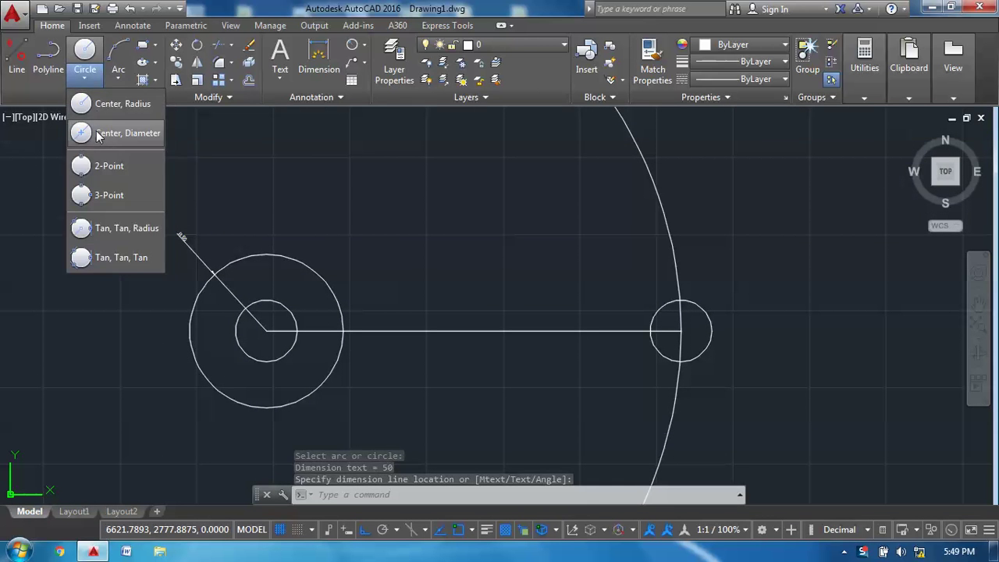
pyautogui.click(99, 134)
pyautogui.click(486, 331)
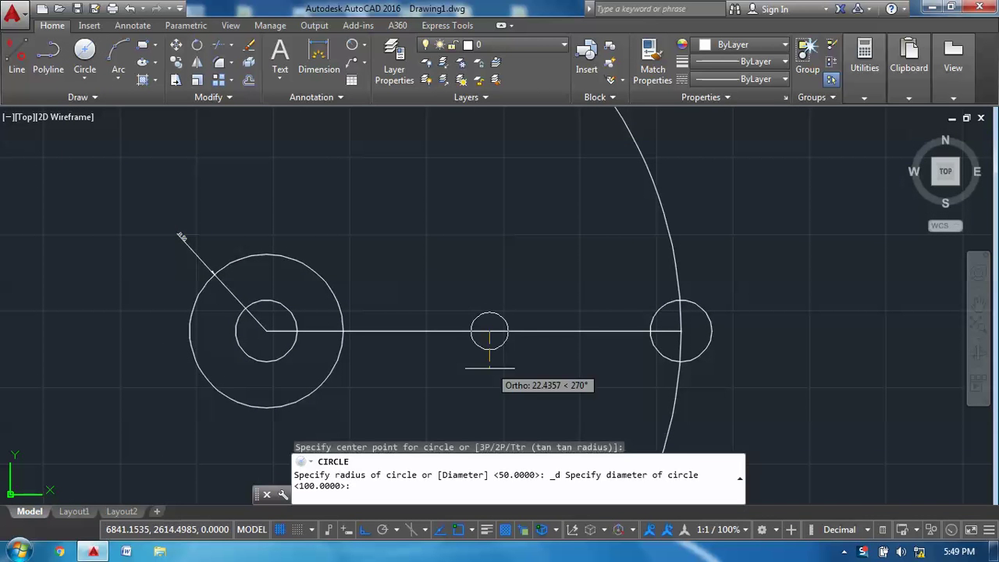
pyautogui.write('25')
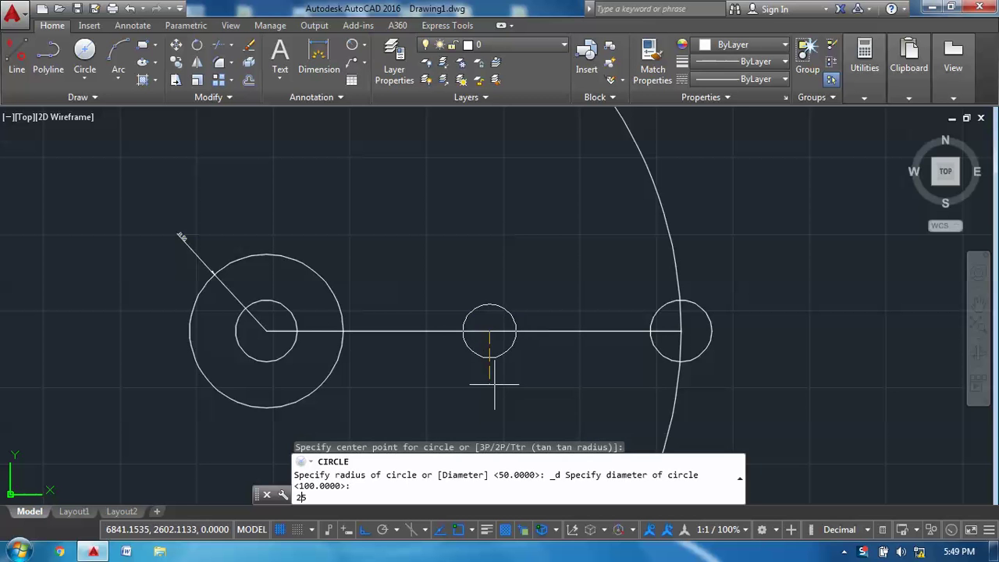
pyautogui.press('Return')
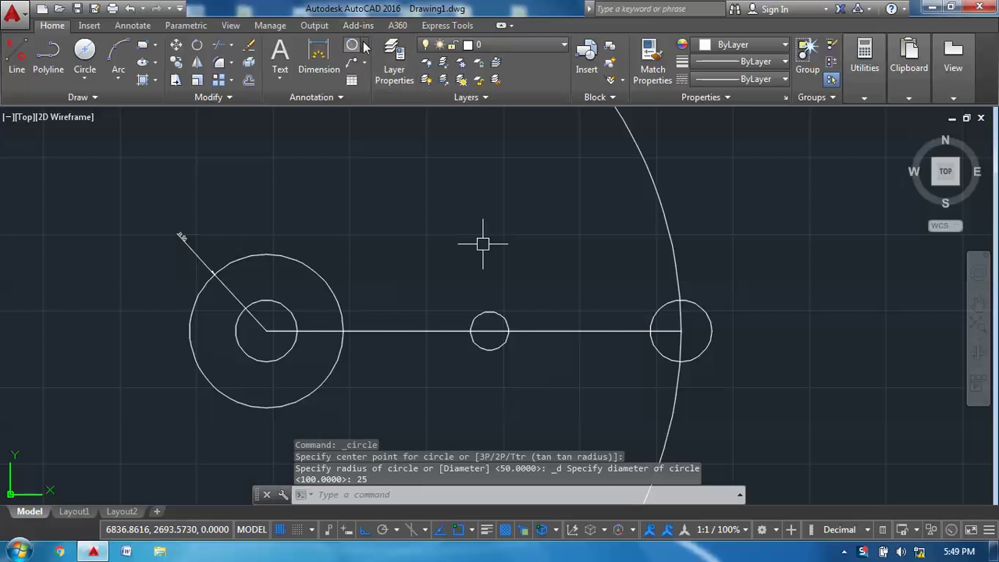
# Step: Add a Ø25 diameter dimension across the small circle
pyautogui.click(364, 45)
pyautogui.click(388, 219)
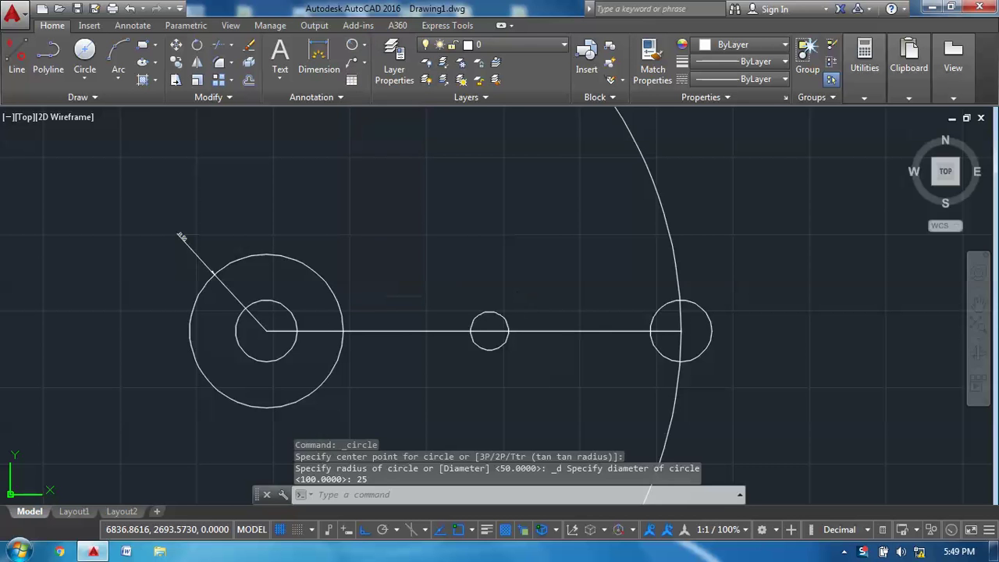
pyautogui.click(491, 312)
pyautogui.click(508, 295)
pyautogui.scroll(3, 508, 295)
pyautogui.scroll(2, 508, 295)
pyautogui.moveTo(482, 309)
pyautogui.mouseDown(button='middle')
pyautogui.moveTo(401, 184)
pyautogui.moveTo(617, 357)
pyautogui.mouseUp(button='middle')
pyautogui.scroll(-6, 402, 184)
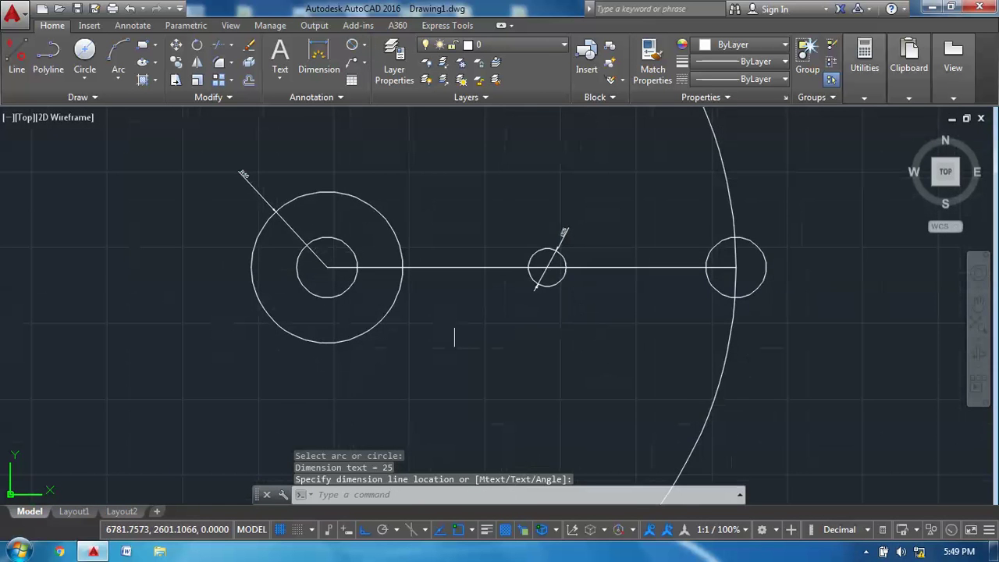
pyautogui.click(84, 78)
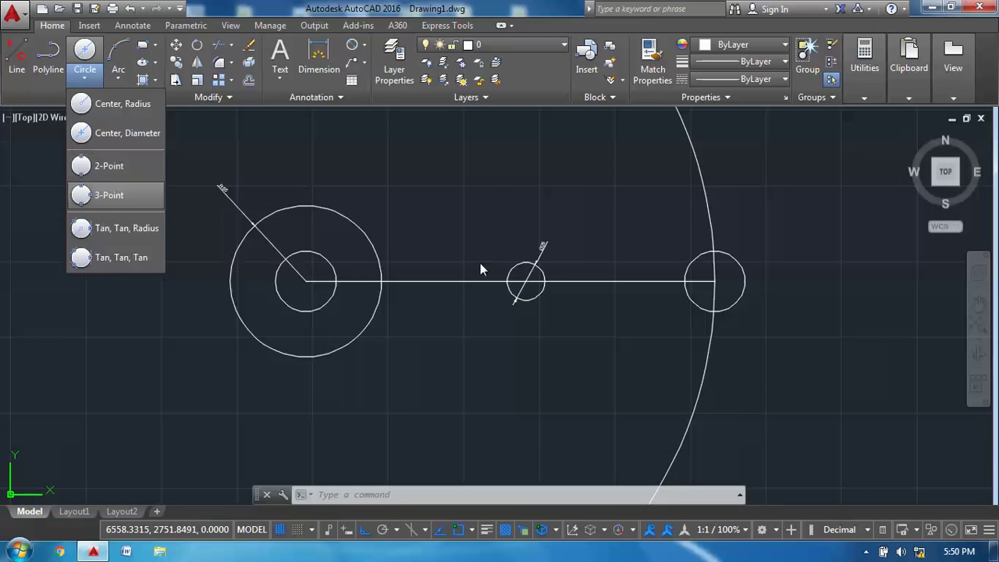
# Step: Draw a new horizontal line in empty space beside the existing circles
pyautogui.scroll(-2, 546, 391)
pyautogui.moveTo(564, 409); pyautogui.dragTo(825, 415, button='middle')
pyautogui.scroll(-4, 825, 415)
pyautogui.scroll(4, 522, 352)
pyautogui.scroll(2, 413, 369)
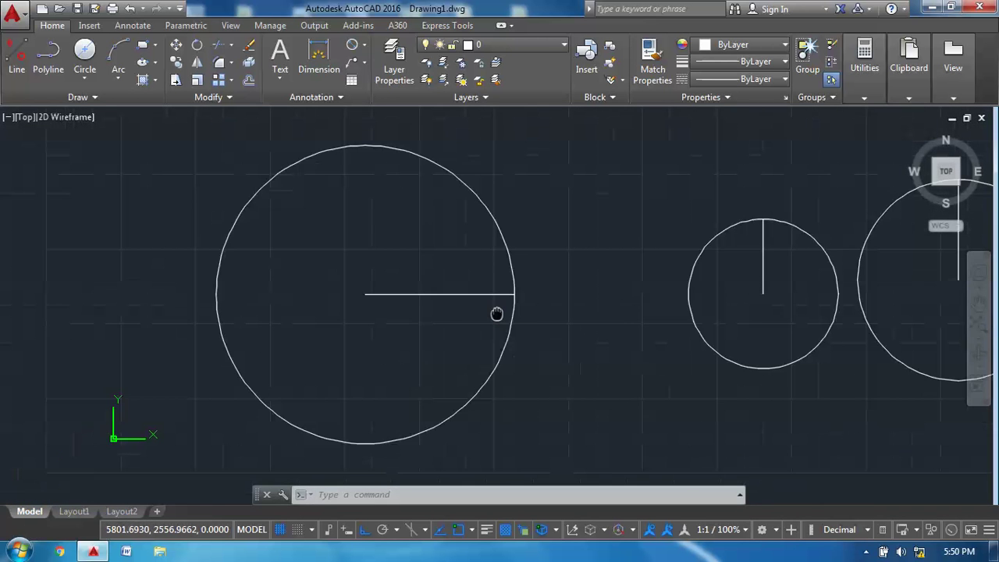
pyautogui.click(86, 78)
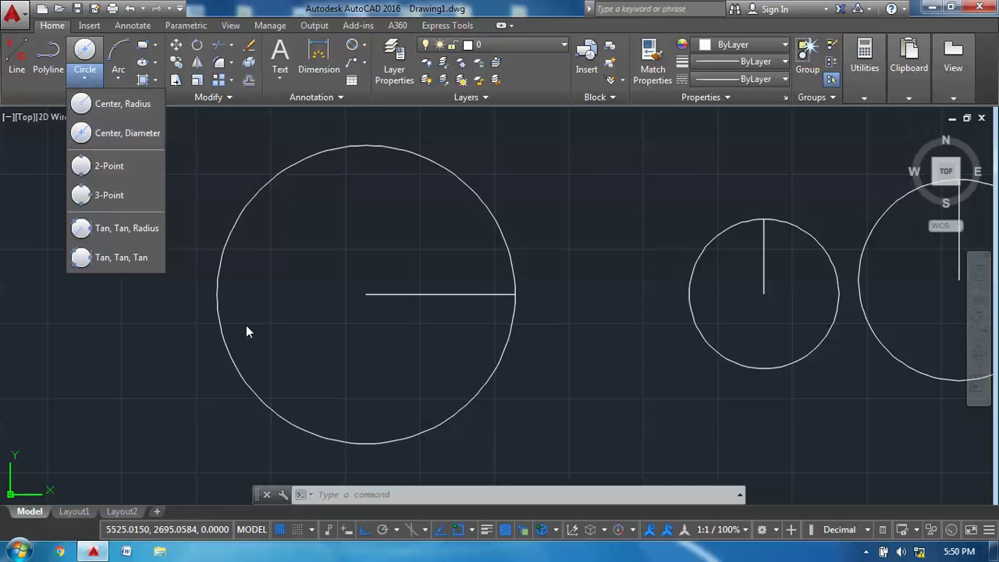
pyautogui.click(16, 63)
pyautogui.moveTo(131, 193)
pyautogui.mouseDown(button='middle')
pyautogui.moveTo(477, 323)
pyautogui.moveTo(496, 285)
pyautogui.mouseUp(button='middle')
pyautogui.click(433, 287)
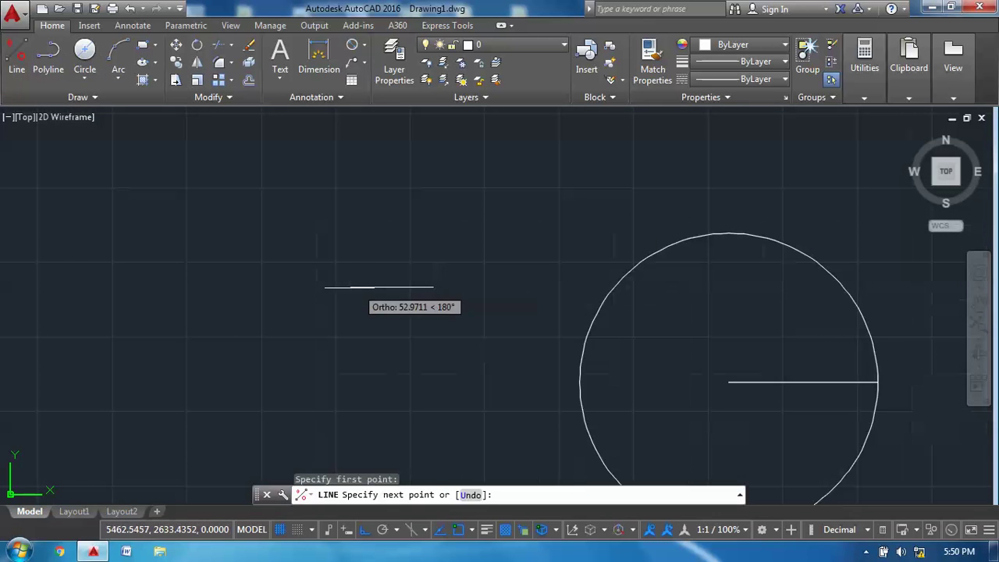
pyautogui.click(300, 287)
pyautogui.rightClick(300, 287)
pyautogui.click(312, 301)
# Step: Draw a Center, Radius circle centred on the new line's right end, reaching its left end
pyautogui.click(86, 78)
pyautogui.click(113, 103)
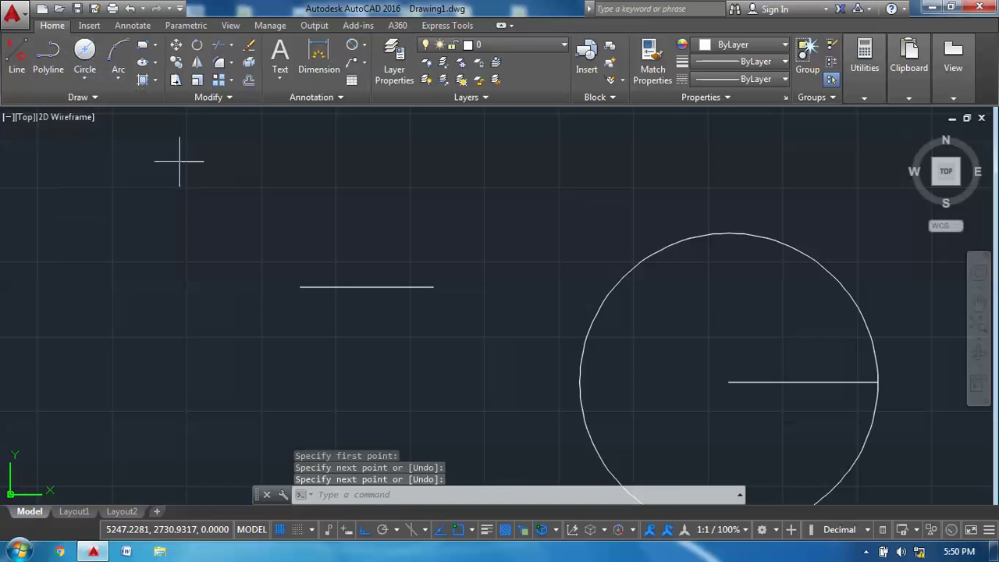
pyautogui.click(433, 287)
pyautogui.click(300, 287)
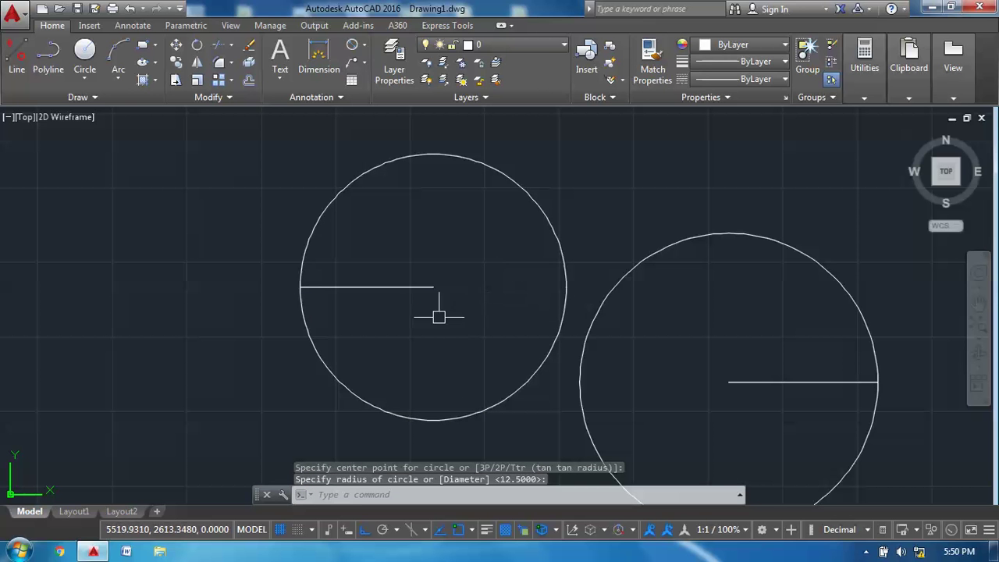
pyautogui.click(91, 90)
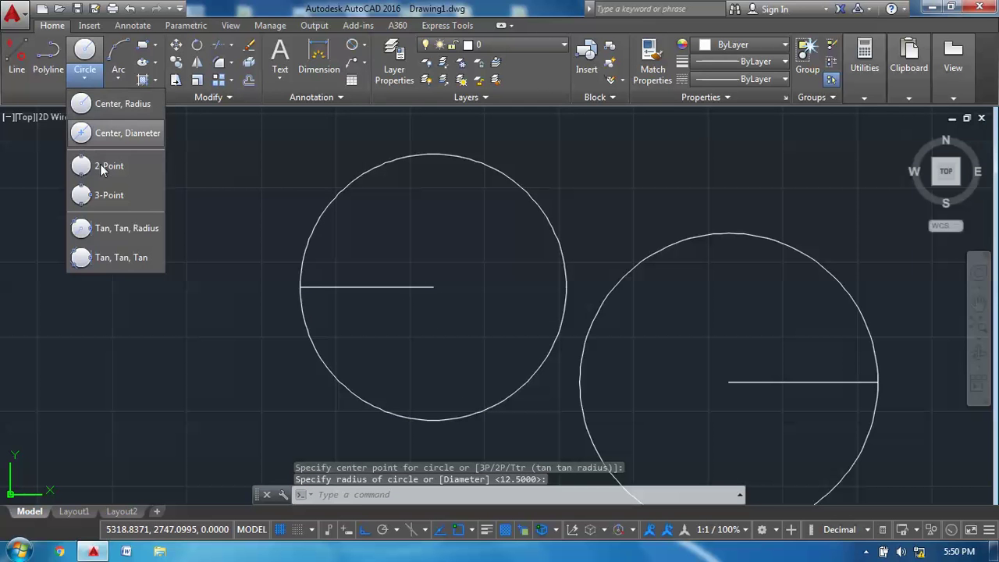
# Step: Draw a 2-point circle whose diameter spans the horizontal line's two endpoints
pyautogui.click(102, 168)
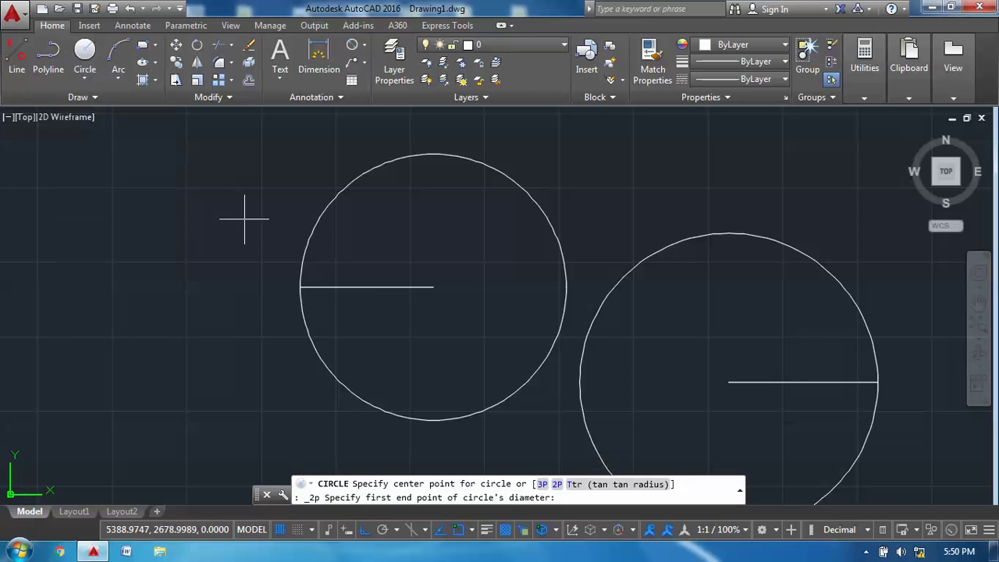
pyautogui.click(433, 287)
pyautogui.click(300, 287)
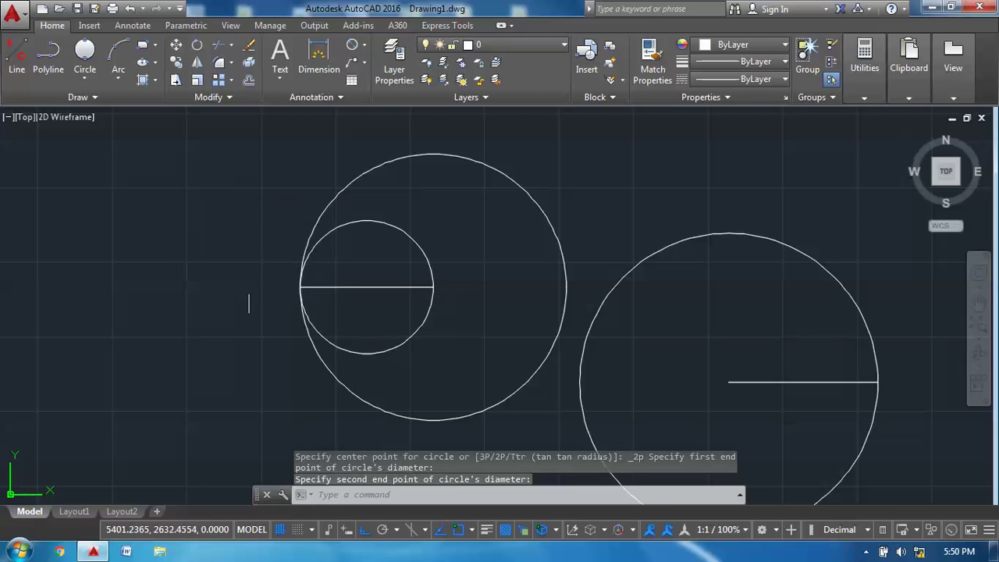
pyautogui.moveTo(191, 258); pyautogui.dragTo(466, 273, button='middle')
# Step: Sketch a connected line figure going down, right, up, then left
pyautogui.click(8, 70)
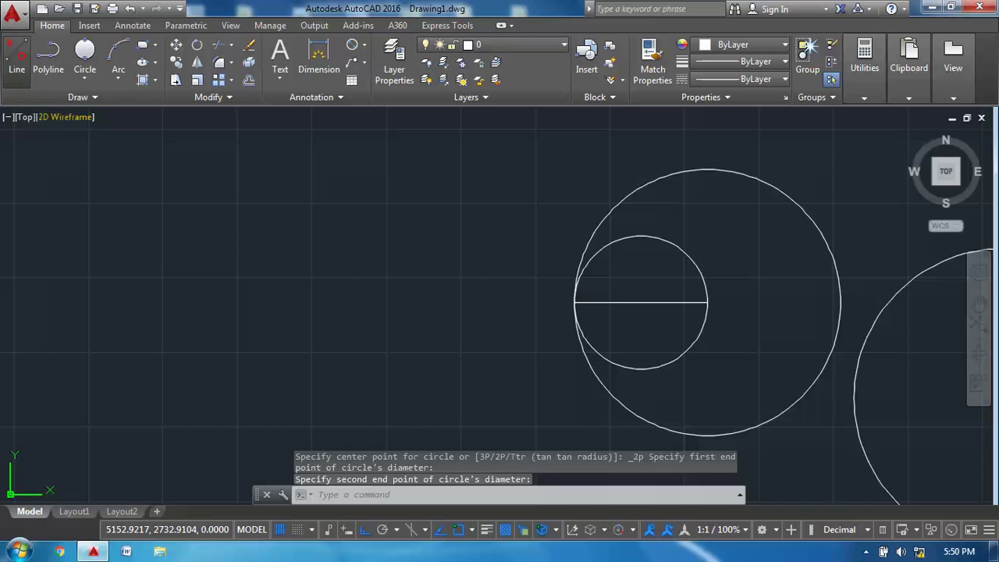
pyautogui.click(139, 186)
pyautogui.click(139, 330)
pyautogui.click(313, 331)
pyautogui.click(312, 219)
pyautogui.click(184, 220)
pyautogui.rightClick(184, 220)
pyautogui.click(205, 225)
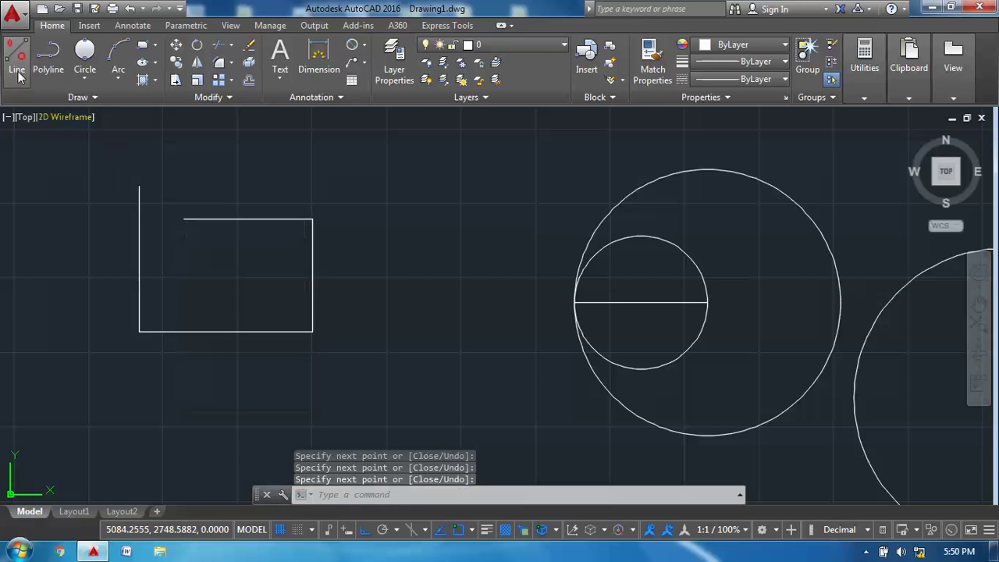
# Step: Draw a 2-point circle with its diameter along the figure's right vertical side
pyautogui.click(84, 52)
pyautogui.click(312, 331)
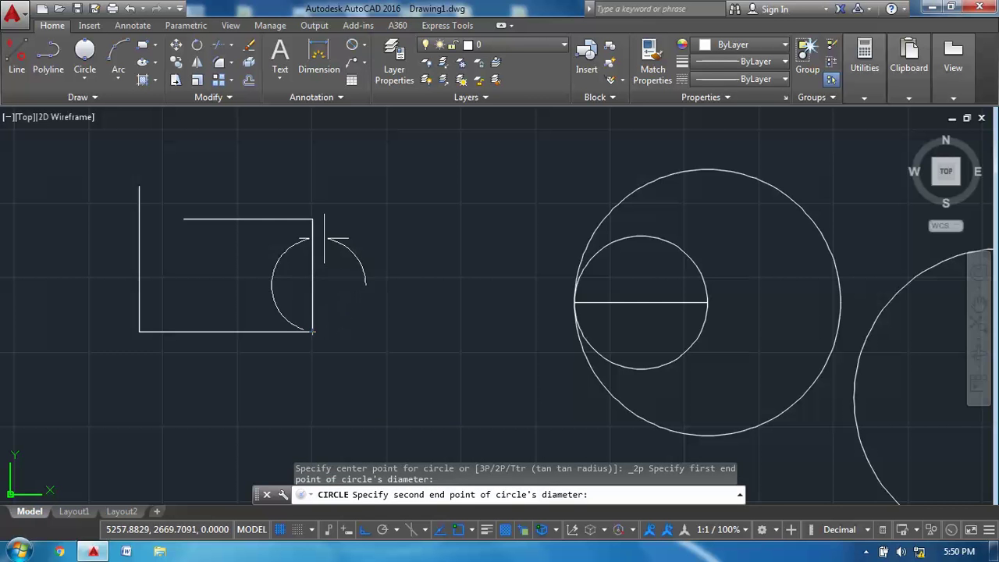
pyautogui.click(313, 219)
pyautogui.moveTo(383, 230); pyautogui.dragTo(547, 265, button='middle')
pyautogui.moveTo(464, 319)
pyautogui.mouseDown(button='middle')
pyautogui.moveTo(629, 320)
pyautogui.moveTo(617, 318)
pyautogui.mouseUp(button='middle')
pyautogui.scroll(2, 484, 351)
pyautogui.moveTo(484, 351); pyautogui.dragTo(469, 442, button='middle')
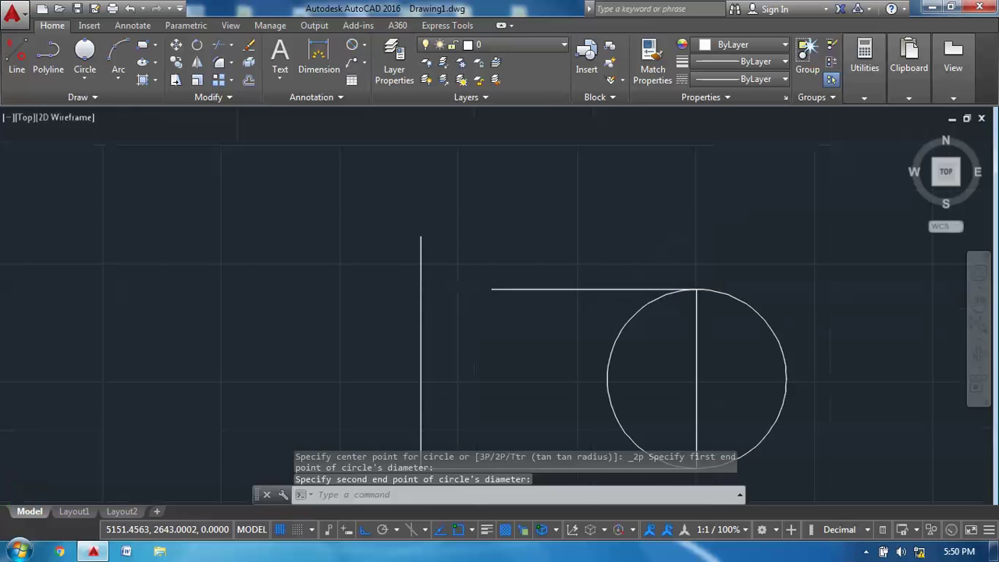
pyautogui.scroll(2, 429, 253)
pyautogui.moveTo(430, 253); pyautogui.dragTo(304, 202, button='middle')
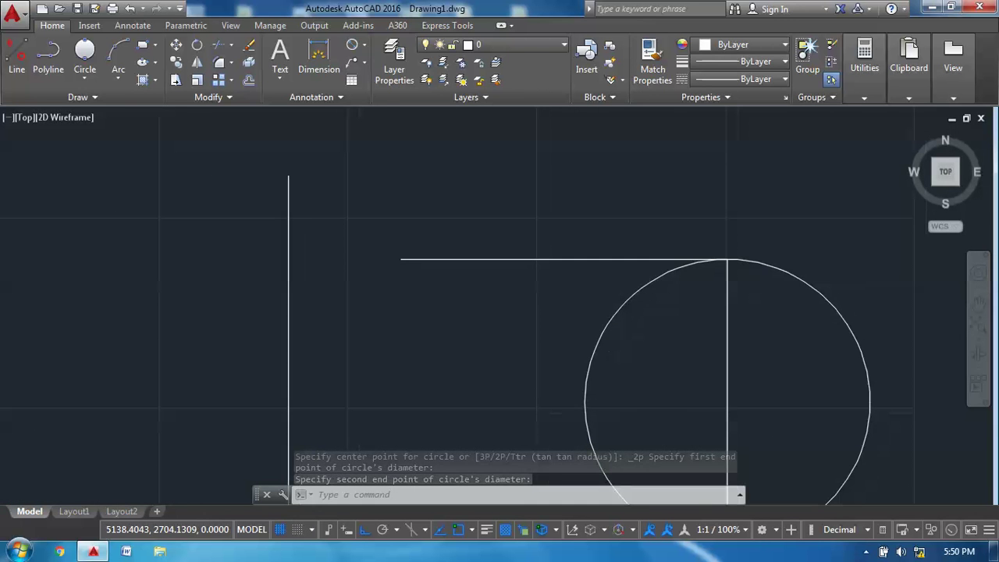
# Step: Draw a 2-point circle from the vertical line's top to the horizontal line's left end
pyautogui.click(85, 84)
pyautogui.click(110, 166)
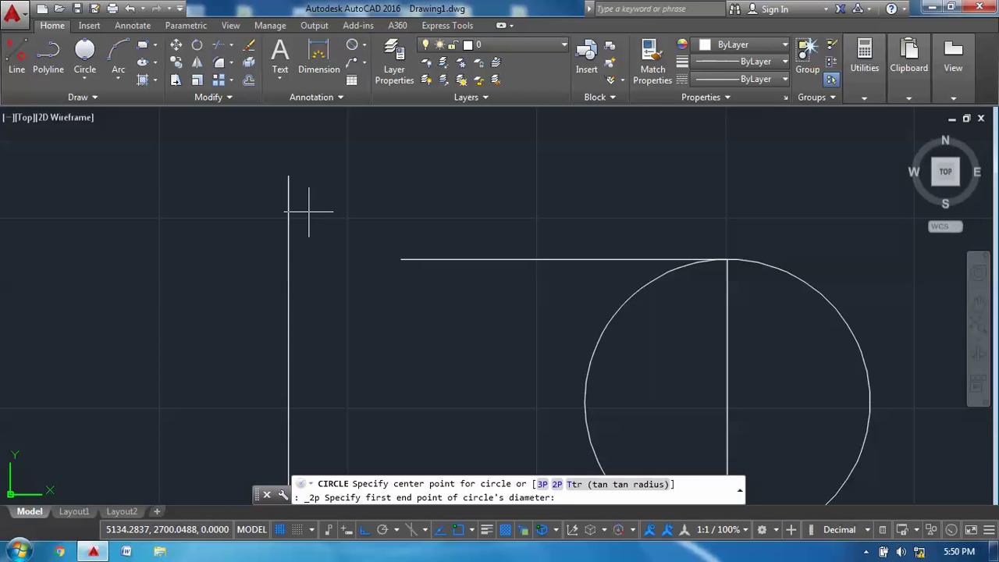
pyautogui.click(295, 180)
pyautogui.click(396, 260)
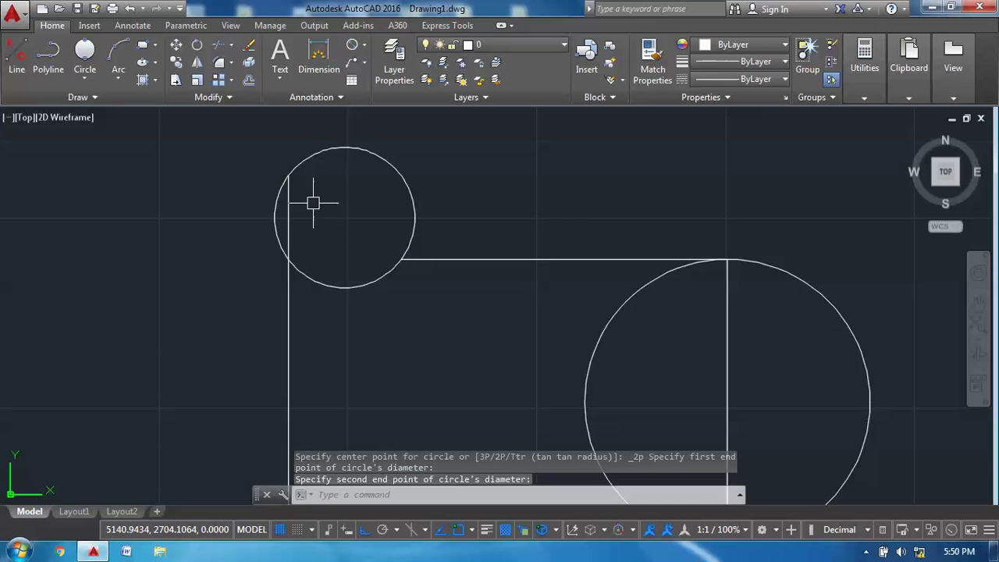
pyautogui.moveTo(312, 216); pyautogui.dragTo(182, 351, button='middle')
pyautogui.moveTo(206, 416); pyautogui.dragTo(135, 422, button='middle')
pyautogui.scroll(-2, 453, 305)
pyautogui.moveTo(453, 297)
pyautogui.mouseDown(button='middle')
pyautogui.moveTo(357, 205)
pyautogui.moveTo(58, 160)
pyautogui.mouseUp(button='middle')
pyautogui.scroll(-2, 234, 234)
pyautogui.scroll(-2, 334, 234)
pyautogui.moveTo(335, 234); pyautogui.dragTo(155, 246, button='middle')
pyautogui.click(85, 78)
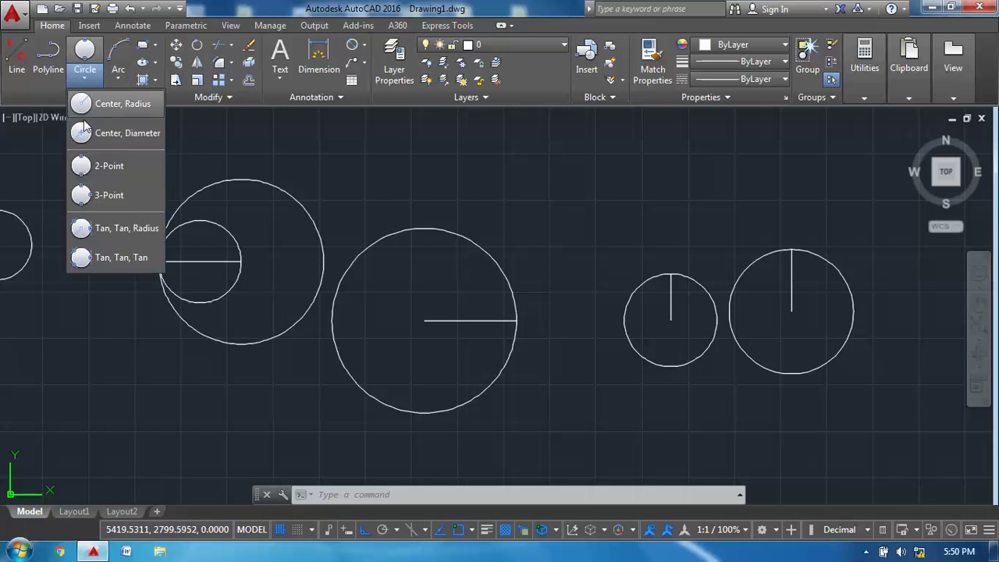
# Step: Draw a closed right triangle with the Line tool in empty space
pyautogui.moveTo(484, 166); pyautogui.dragTo(446, 399, button='middle')
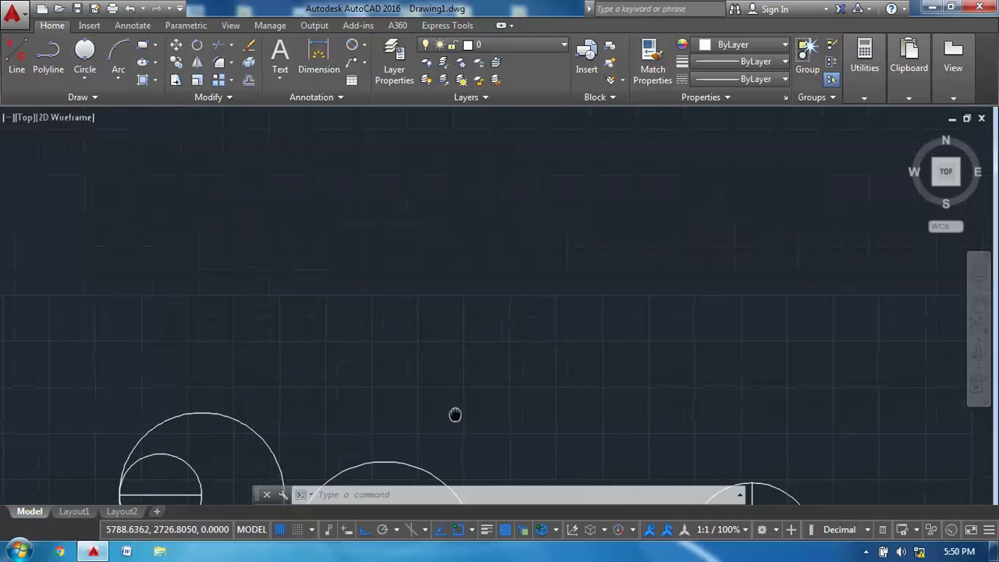
pyautogui.click(16, 59)
pyautogui.click(377, 203)
pyautogui.click(376, 351)
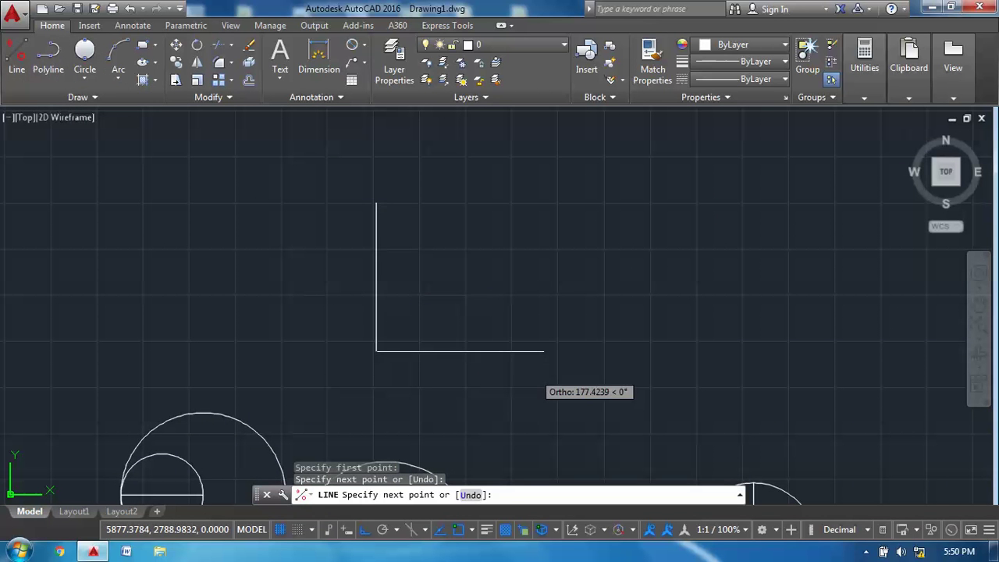
pyautogui.click(544, 351)
pyautogui.click(376, 203)
pyautogui.rightClick(376, 203)
pyautogui.click(406, 214)
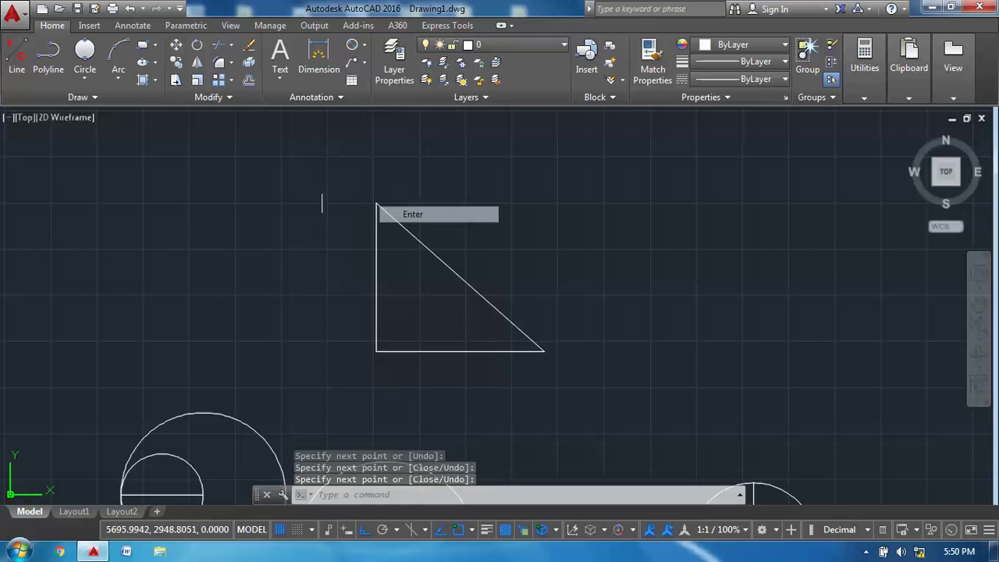
# Step: Draw a 3-point circle through the triangle's three corners
pyautogui.click(85, 79)
pyautogui.click(100, 202)
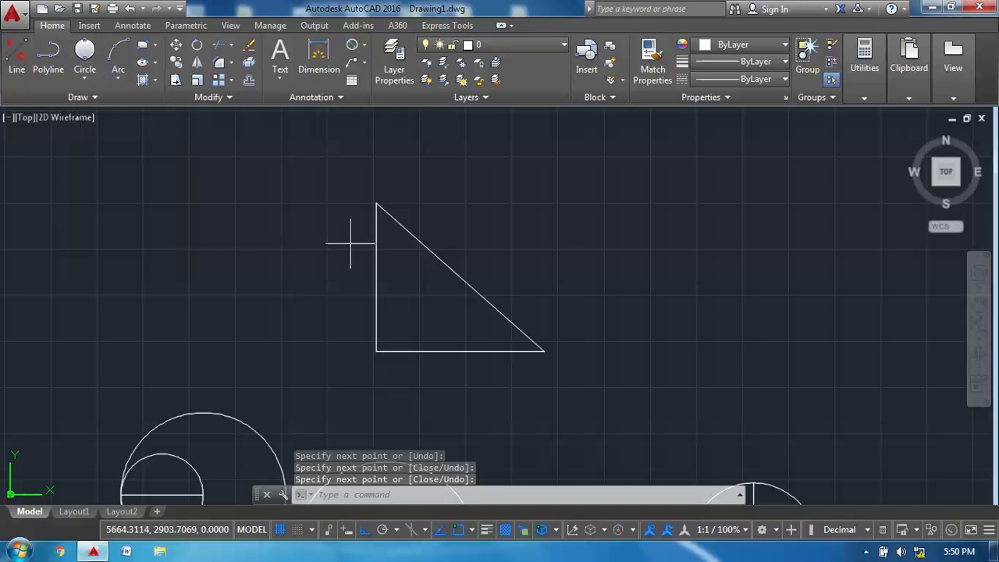
pyautogui.click(376, 203)
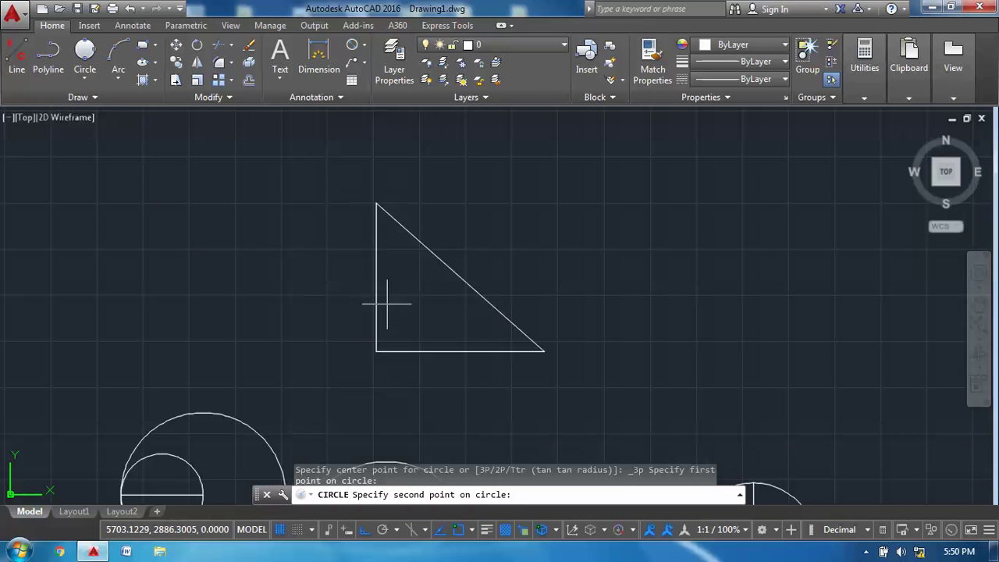
pyautogui.click(377, 351)
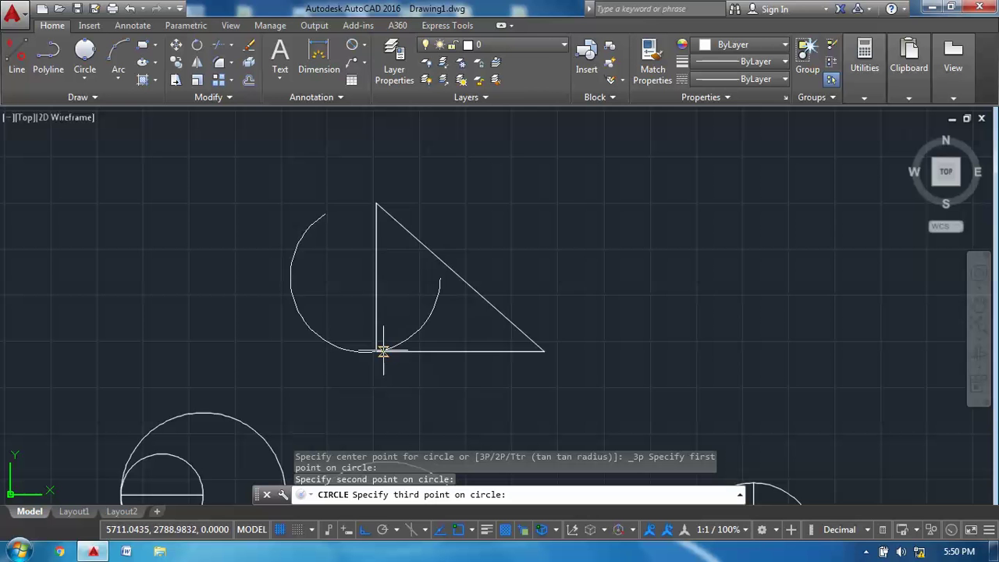
pyautogui.click(544, 351)
pyautogui.moveTo(687, 390)
pyautogui.mouseDown(button='middle')
pyautogui.moveTo(473, 317)
pyautogui.moveTo(507, 317)
pyautogui.mouseUp(button='middle')
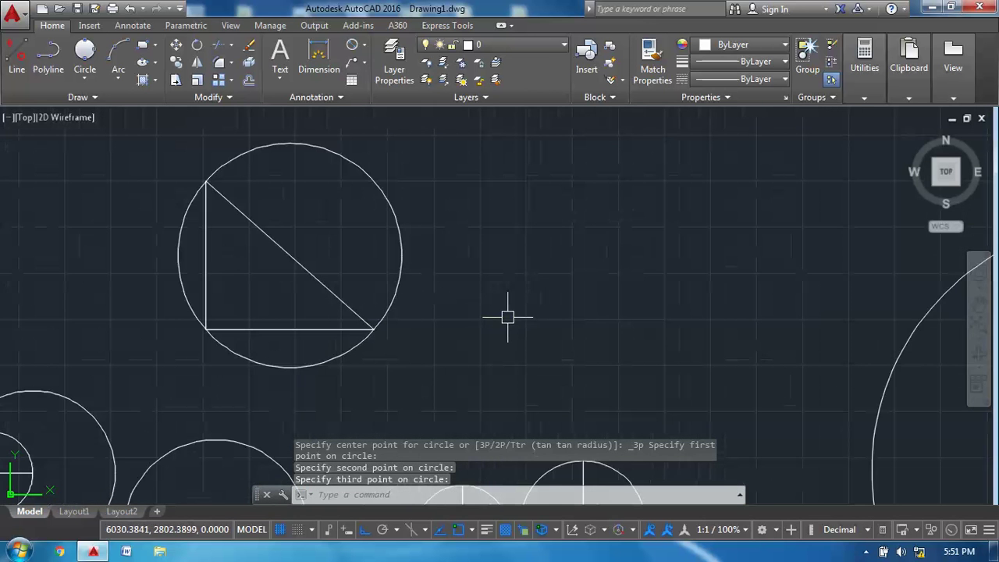
pyautogui.moveTo(495, 236); pyautogui.dragTo(391, 283, button='middle')
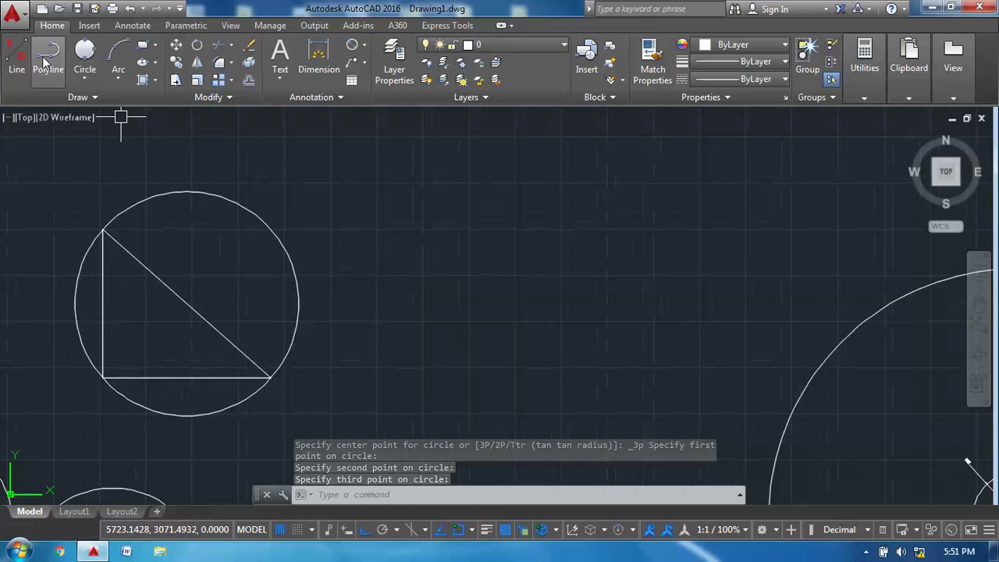
# Step: Start a new line shape with L, placing its lower-left point and top-left corner
pyautogui.write('l')
pyautogui.press('Return')
pyautogui.click(381, 293)
pyautogui.click(381, 204)
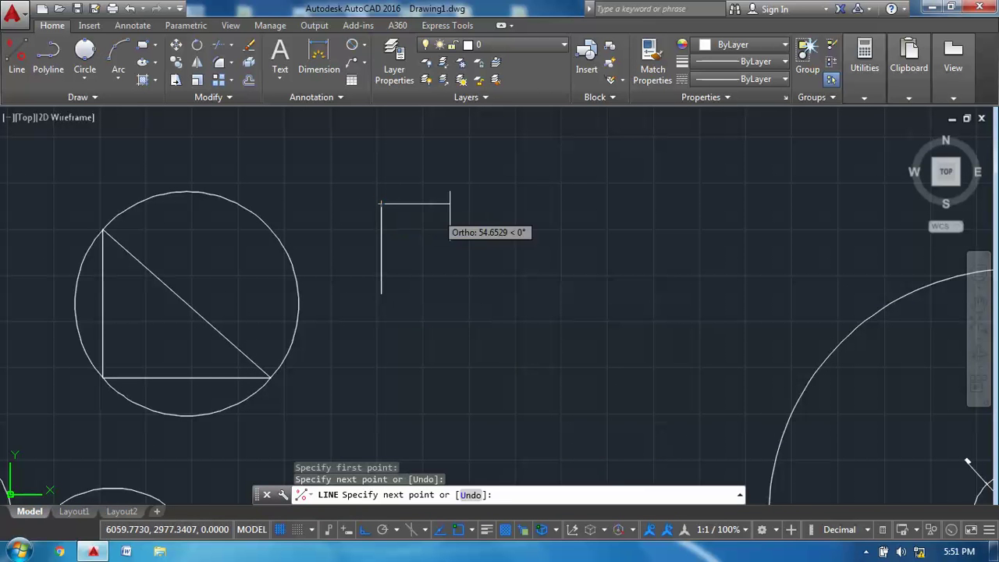
# Step: Add the shape's top side and right vertical side, then stop drawing lines
pyautogui.click(518, 204)
pyautogui.click(517, 299)
pyautogui.rightClick(586, 298)
pyautogui.click(609, 328)
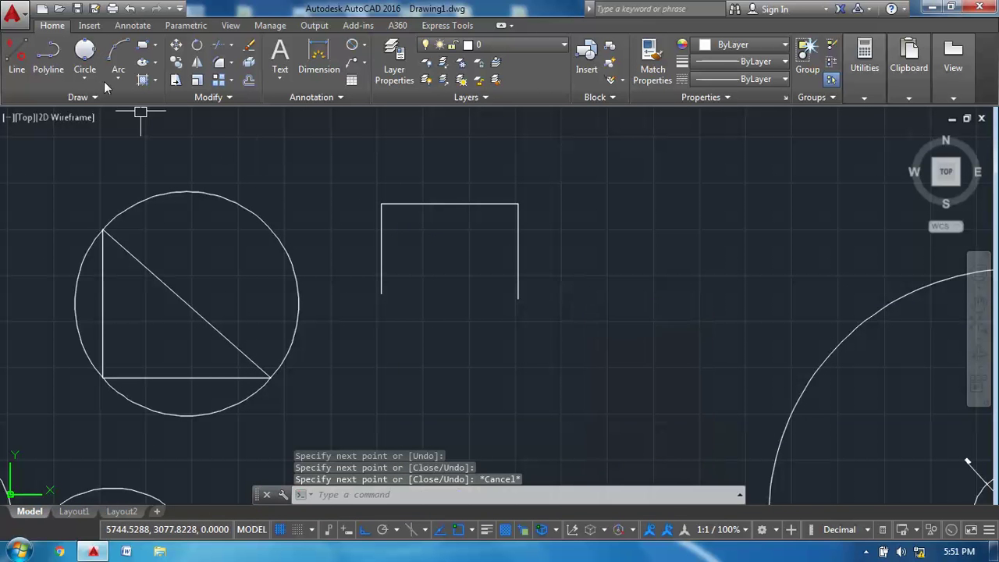
# Step: Draw a 3-point circle through the lower-left end, top-left and top-right corners
pyautogui.click(85, 58)
pyautogui.click(374, 287)
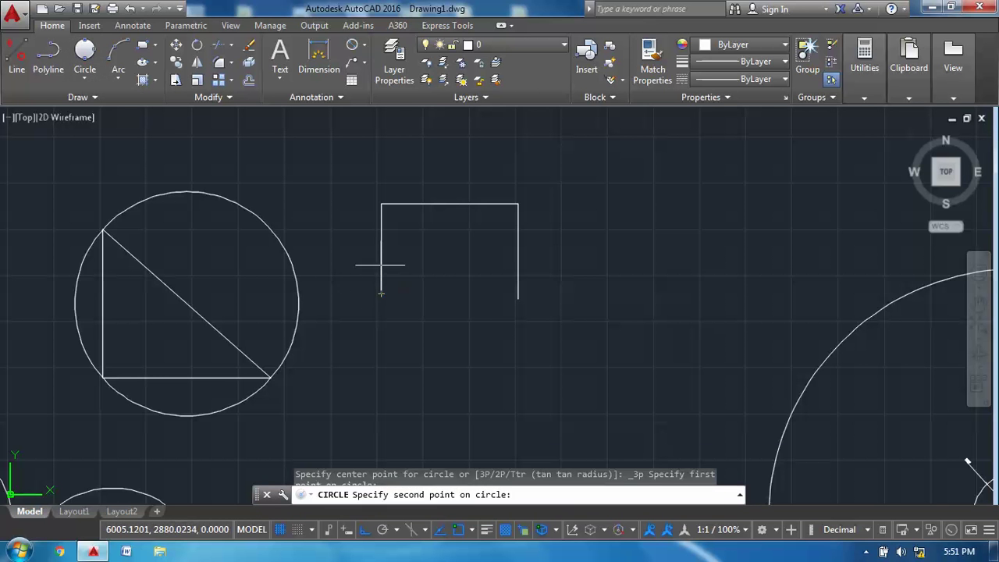
pyautogui.click(380, 204)
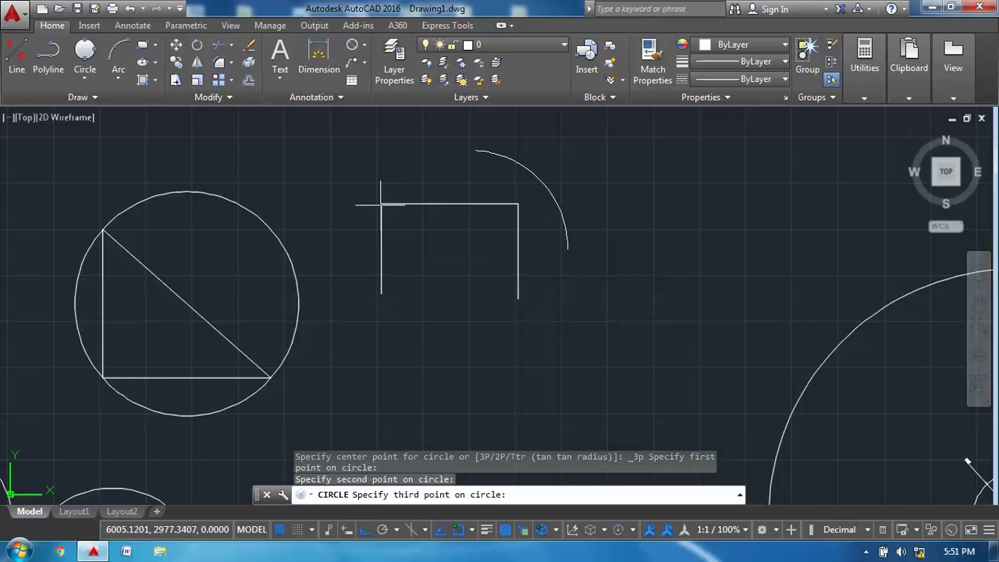
pyautogui.click(517, 204)
pyautogui.moveTo(629, 281)
pyautogui.mouseDown(button='middle')
pyautogui.moveTo(494, 278)
pyautogui.moveTo(335, 335)
pyautogui.moveTo(331, 359)
pyautogui.mouseUp(button='middle')
pyautogui.moveTo(152, 337); pyautogui.dragTo(366, 286, button='middle')
# Step: Erase the shape's right vertical side
pyautogui.click(447, 271)
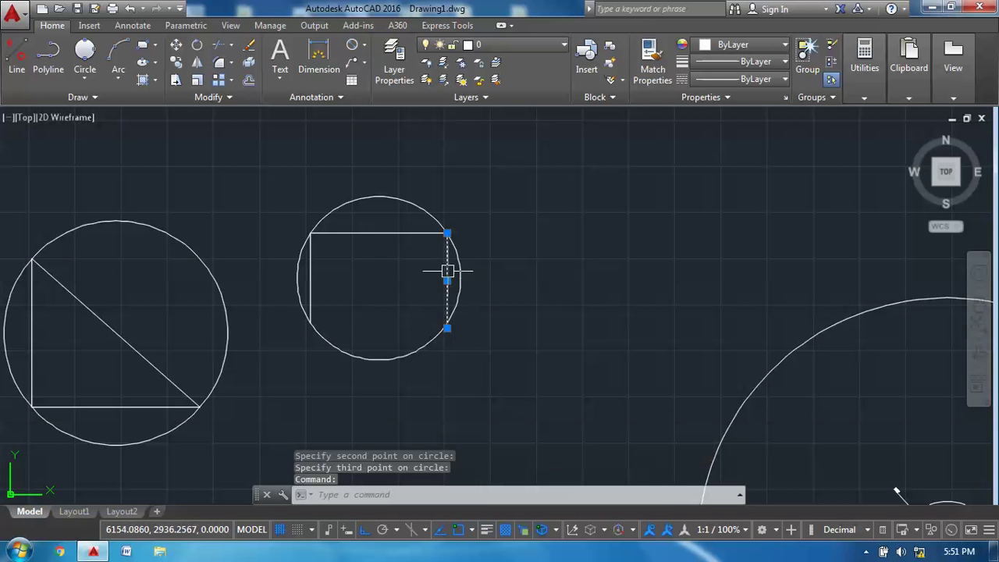
pyautogui.rightClick(503, 254)
pyautogui.click(530, 270)
pyautogui.moveTo(517, 272)
pyautogui.mouseDown(button='middle')
pyautogui.moveTo(484, 296)
pyautogui.moveTo(259, 328)
pyautogui.moveTo(248, 361)
pyautogui.mouseUp(button='middle')
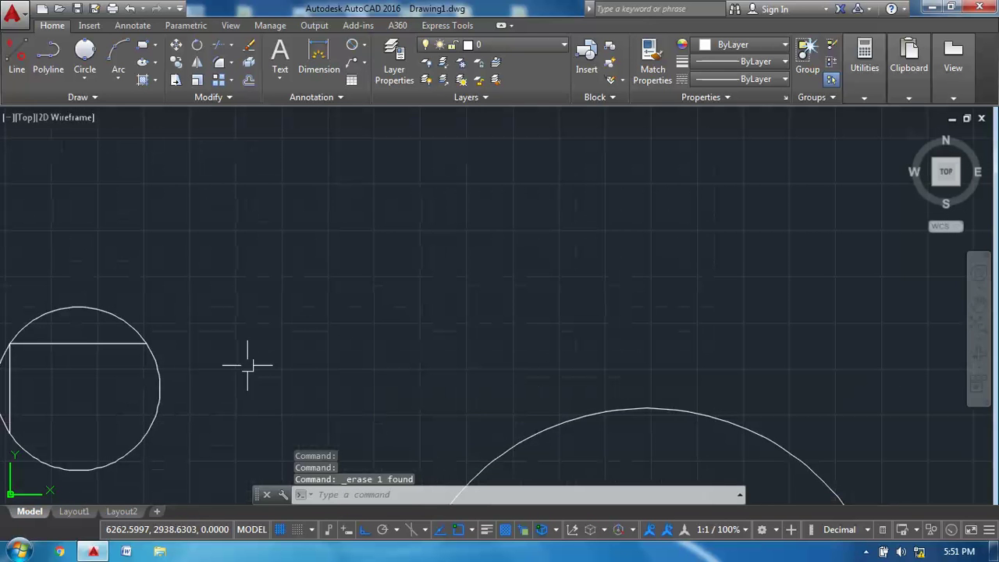
pyautogui.click(32, 76)
# Step: Redraw the corner lines: a vertical line down to a horizontal line running right
pyautogui.click(90, 79)
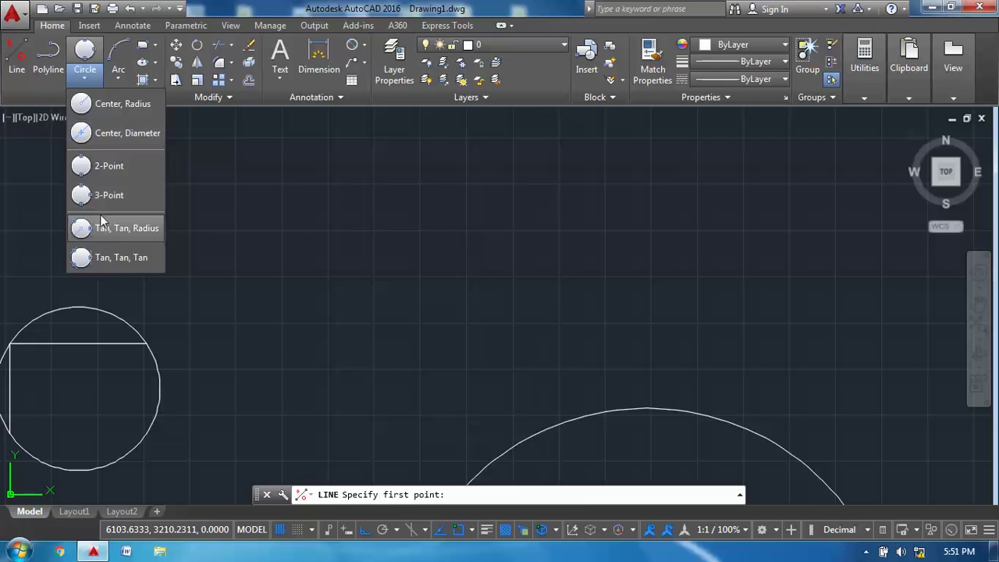
pyautogui.click(16, 56)
pyautogui.click(240, 166)
pyautogui.click(241, 316)
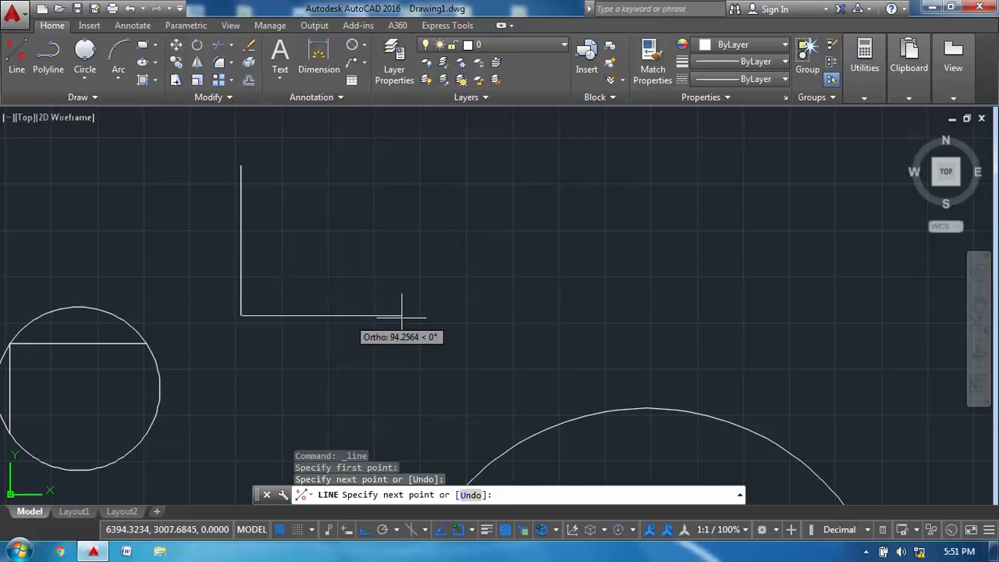
pyautogui.click(462, 317)
pyautogui.rightClick(463, 317)
pyautogui.click(490, 334)
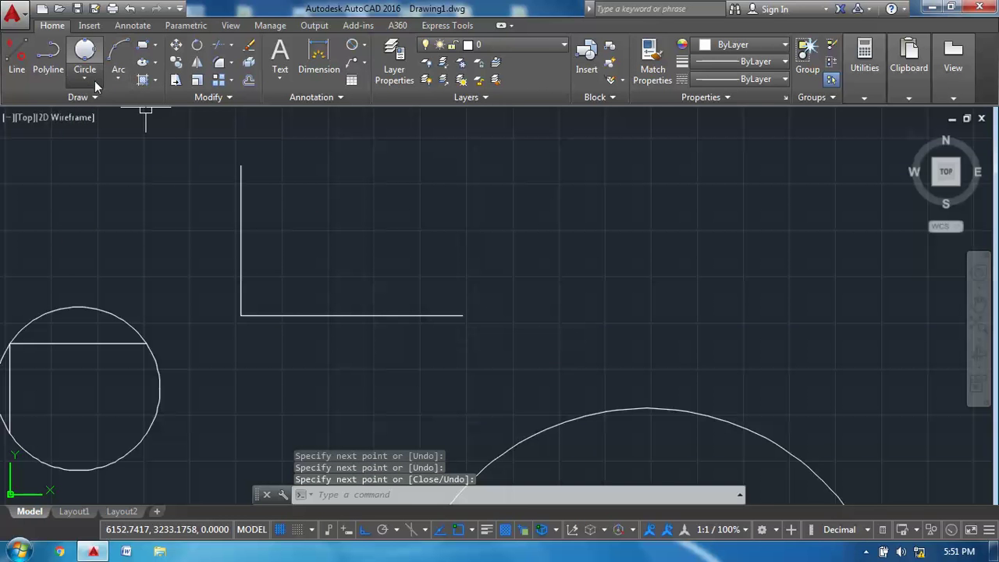
# Step: Make a trial radius-10 tangent-tangent-radius circle in the corner, then erase it
pyautogui.click(94, 81)
pyautogui.click(112, 234)
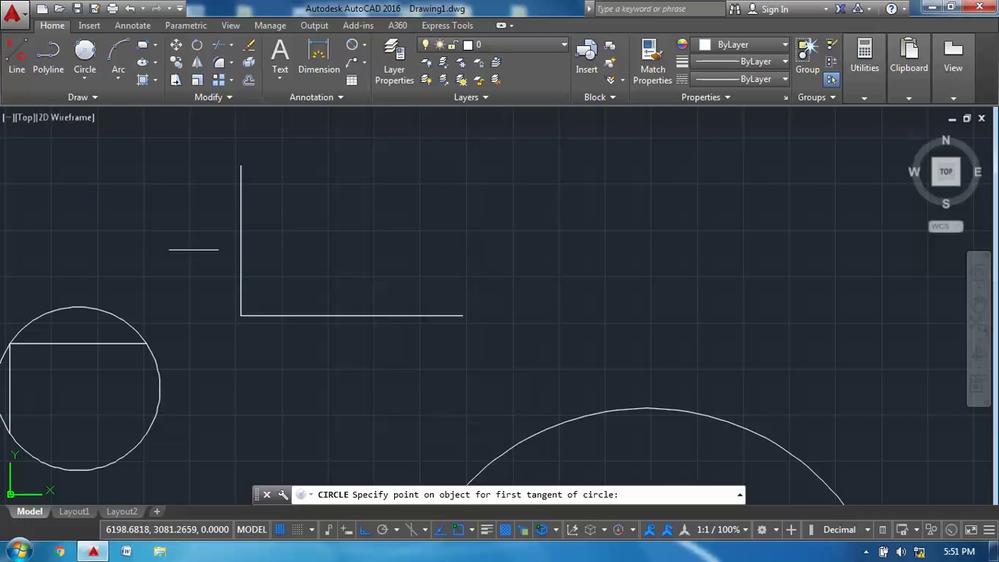
pyautogui.click(240, 266)
pyautogui.click(296, 315)
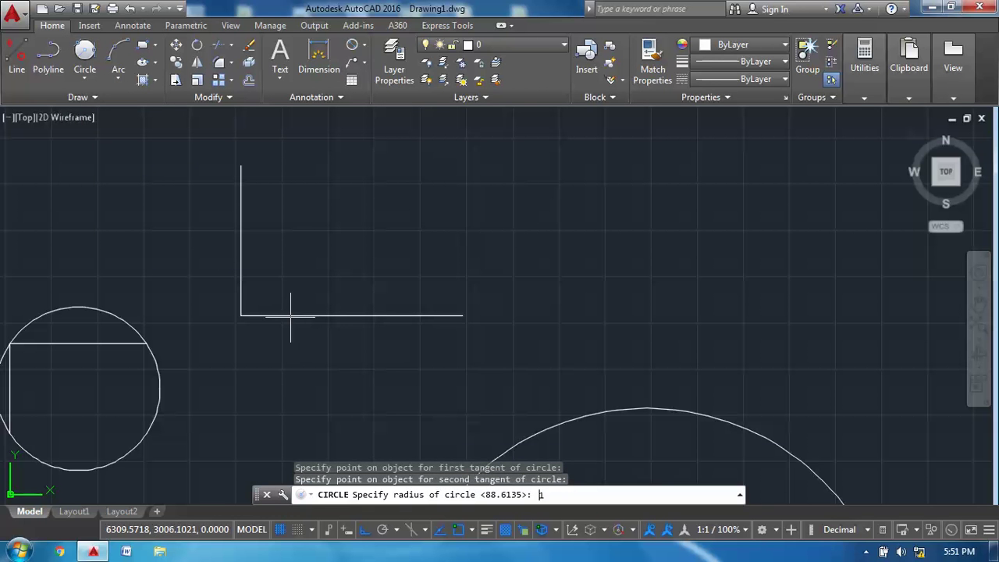
pyautogui.write('0')
pyautogui.press('Return')
pyautogui.scroll(2, 291, 316)
pyautogui.scroll(3, 295, 312)
pyautogui.click(324, 334)
pyautogui.click(295, 226)
pyautogui.rightClick(295, 235)
pyautogui.click(327, 270)
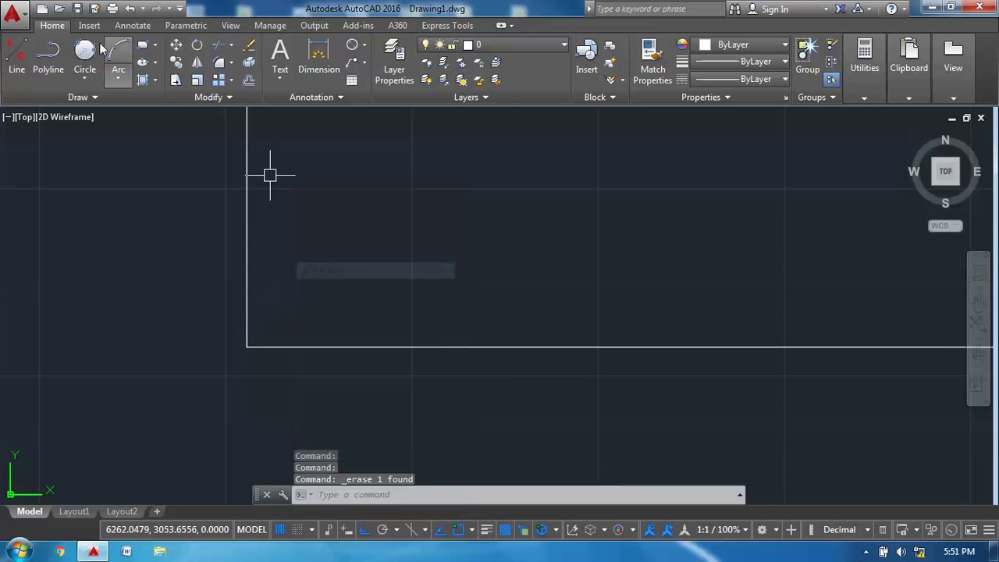
# Step: Draw a radius-60 circle tangent to the vertical and horizontal corner lines
pyautogui.click(85, 58)
pyautogui.click(246, 170)
pyautogui.click(480, 346)
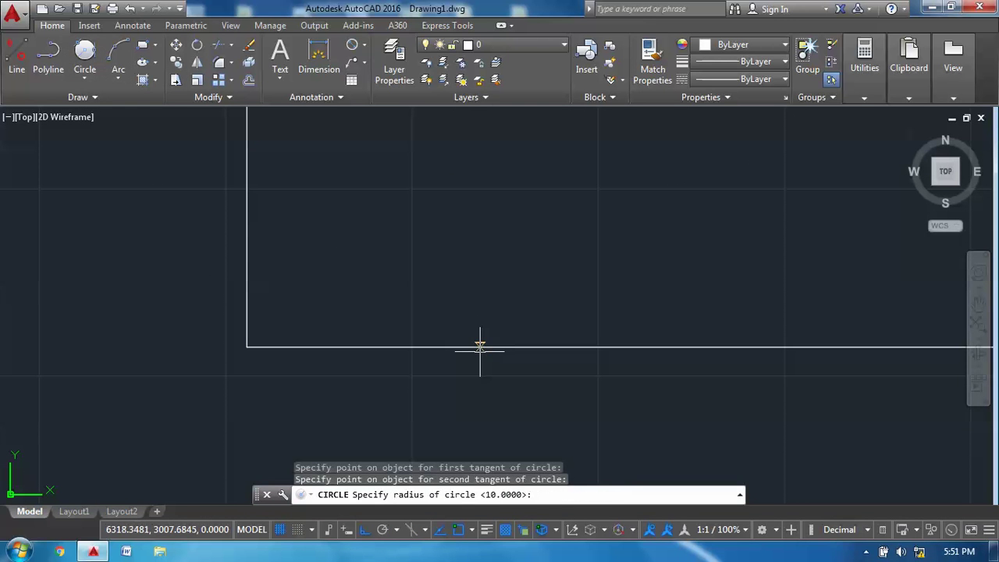
pyautogui.write('60')
pyautogui.press('Return')
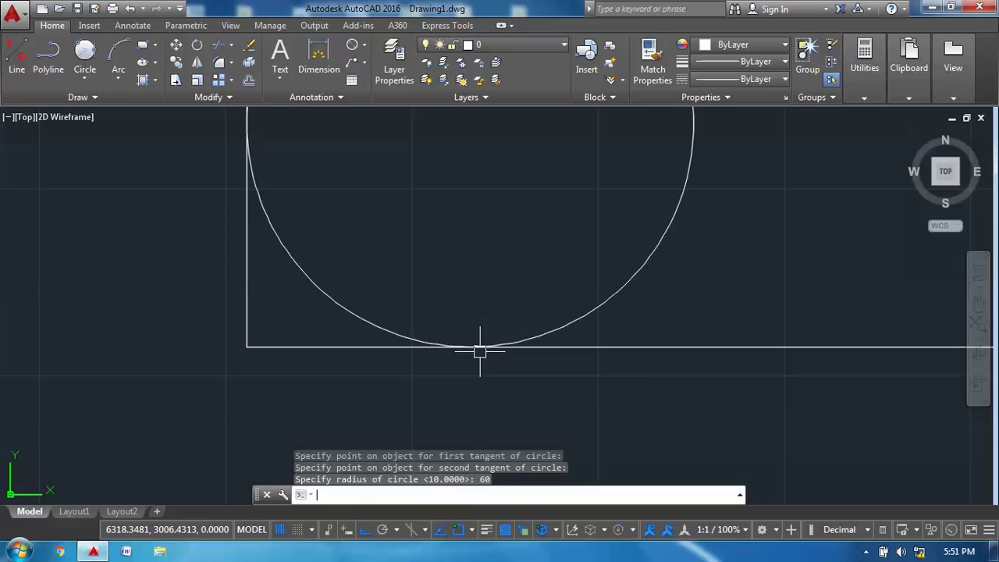
pyautogui.scroll(-3, 638, 341)
pyautogui.scroll(-2, 589, 348)
pyautogui.moveTo(590, 347); pyautogui.dragTo(482, 370, button='middle')
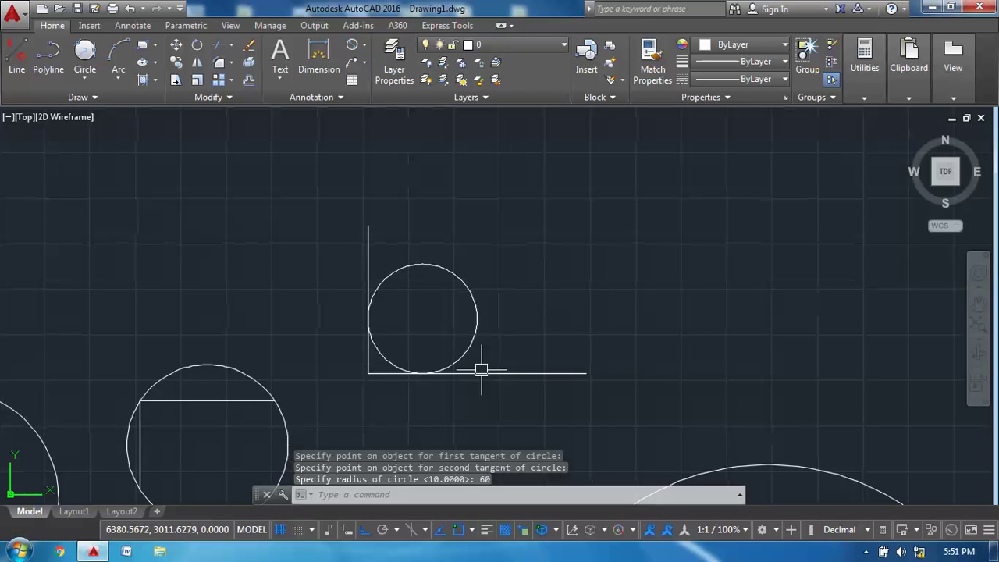
# Step: Add a radius-25 circle tangent to the corner circle and the horizontal line
pyautogui.press('Return')
pyautogui.click(475, 336)
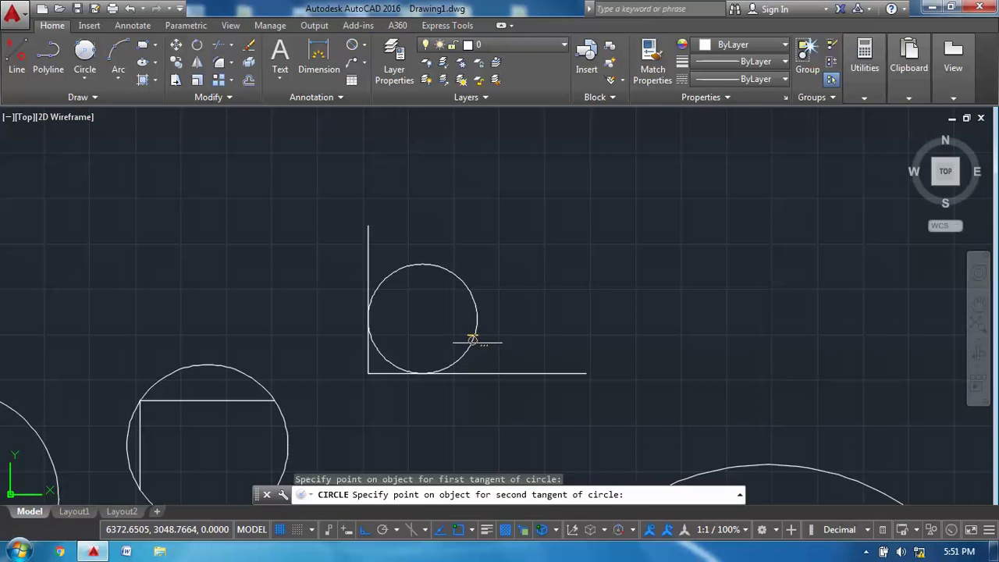
pyautogui.click(519, 374)
pyautogui.write('25')
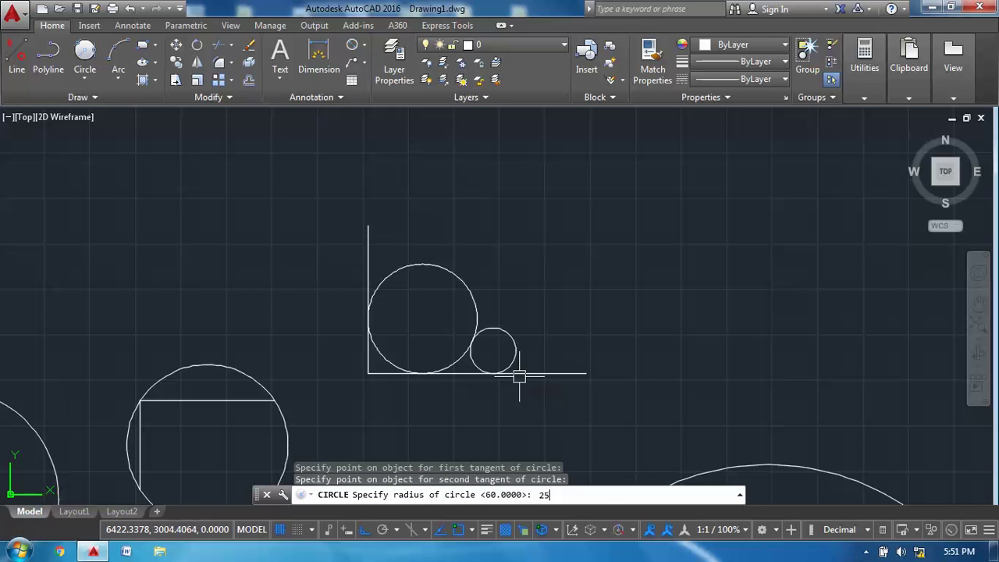
pyautogui.press('Return')
pyautogui.moveTo(613, 344)
pyautogui.mouseDown(button='middle')
pyautogui.moveTo(159, 216)
pyautogui.moveTo(160, 331)
pyautogui.mouseUp(button='middle')
pyautogui.click(84, 79)
# Step: Draw a large and a small center-radius circle side by side
pyautogui.click(100, 226)
pyautogui.click(436, 254)
pyautogui.click(357, 256)
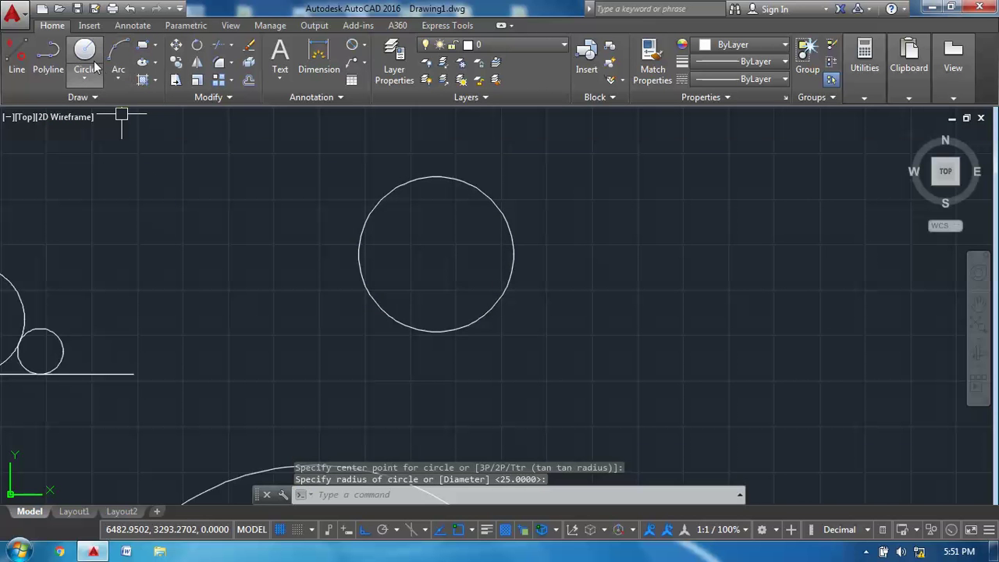
pyautogui.click(84, 59)
pyautogui.click(670, 246)
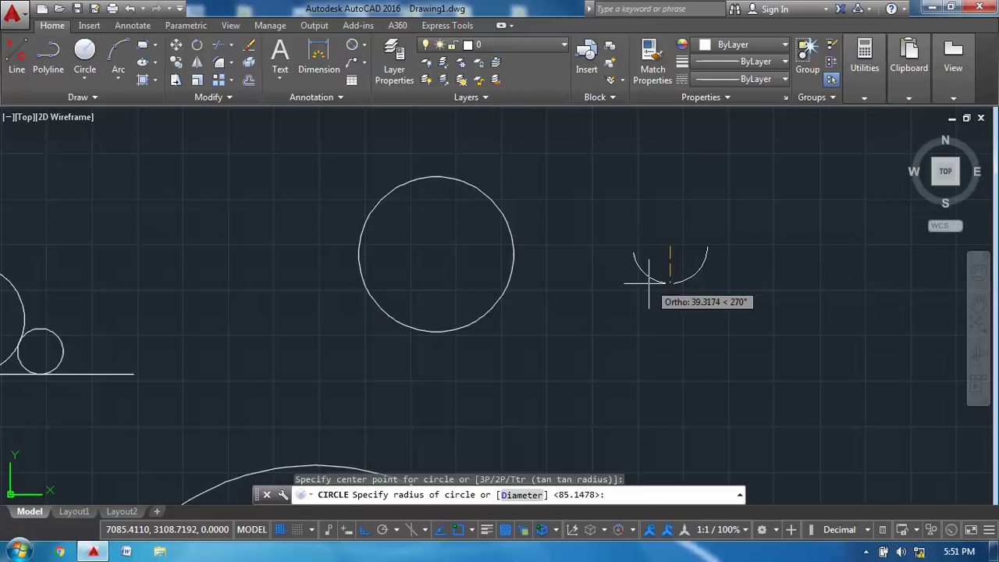
pyautogui.click(642, 280)
pyautogui.moveTo(631, 294); pyautogui.dragTo(407, 309, button='middle')
# Step: Try a radius-100 tangent circle touching both circles, then erase it
pyautogui.click(85, 78)
pyautogui.click(100, 227)
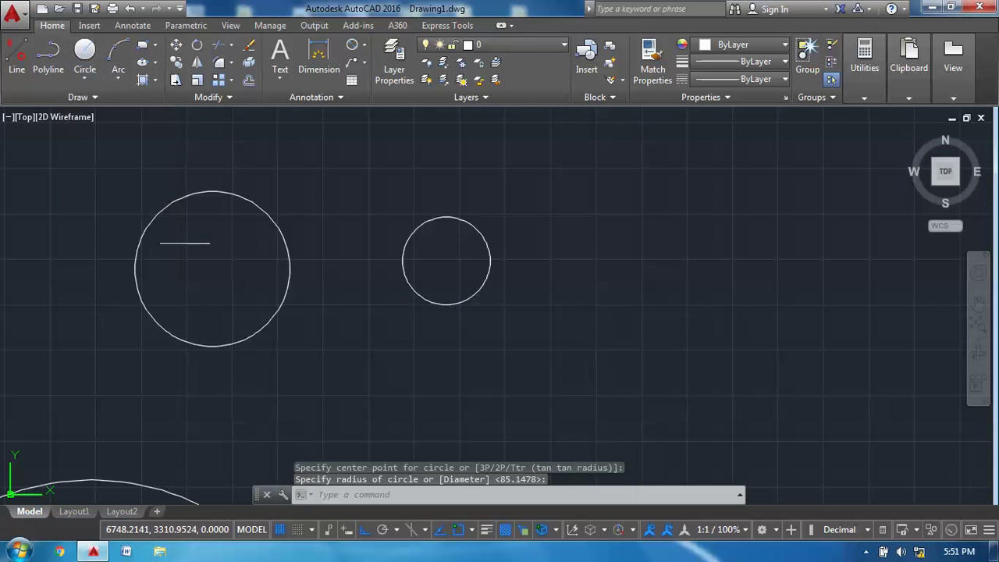
pyautogui.click(217, 191)
pyautogui.click(428, 301)
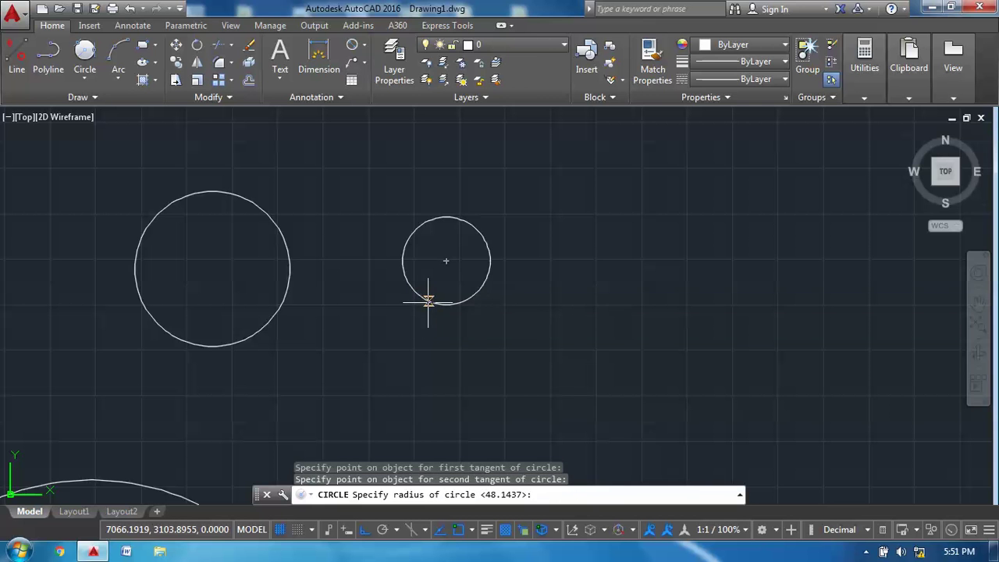
pyautogui.write('10')
pyautogui.press('Return')
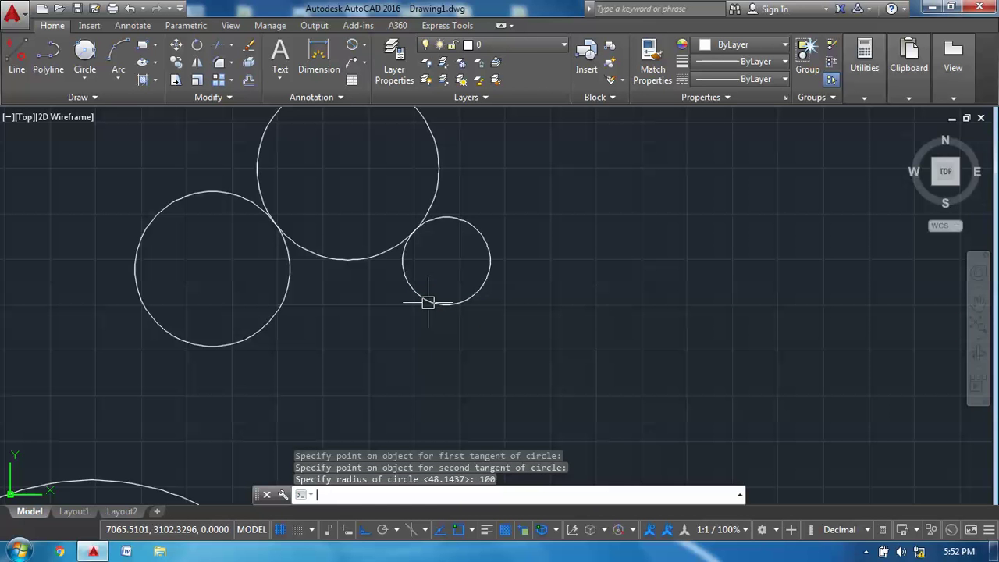
pyautogui.rightClick(330, 176)
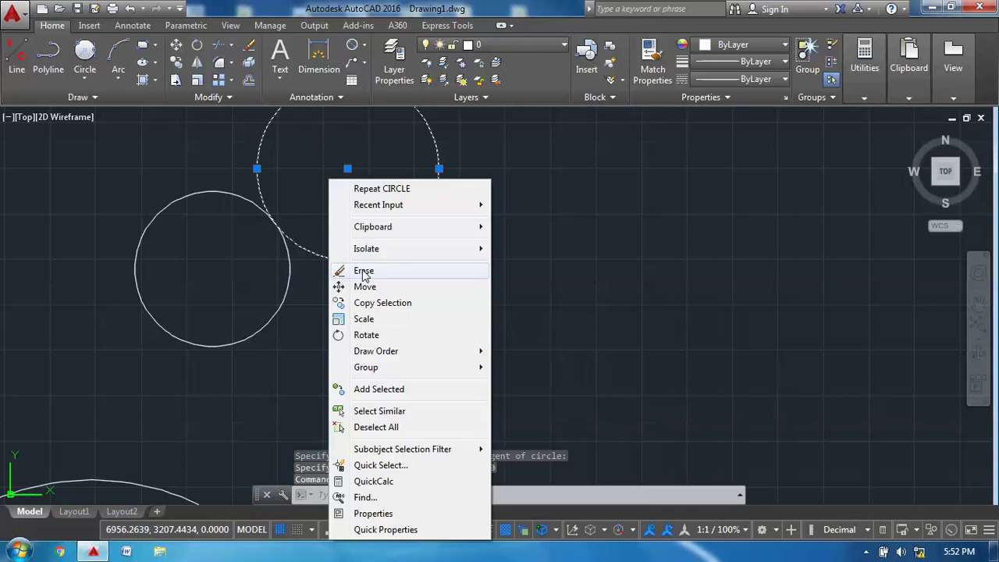
pyautogui.click(357, 270)
# Step: Draw three radius-500 tangent circles touching the large and small circles on different sides
pyautogui.click(87, 51)
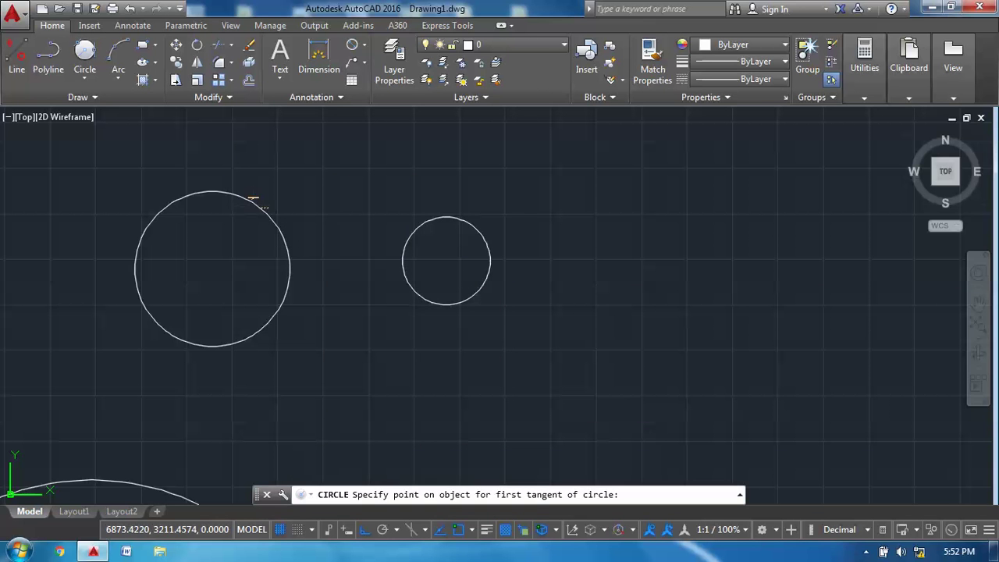
pyautogui.click(254, 198)
pyautogui.click(434, 304)
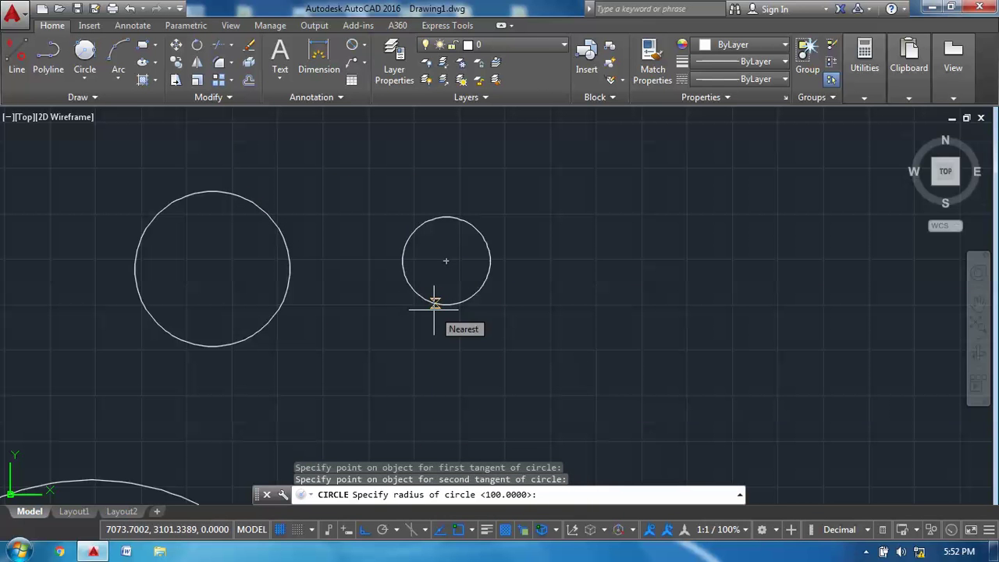
pyautogui.write('500')
pyautogui.press('Return')
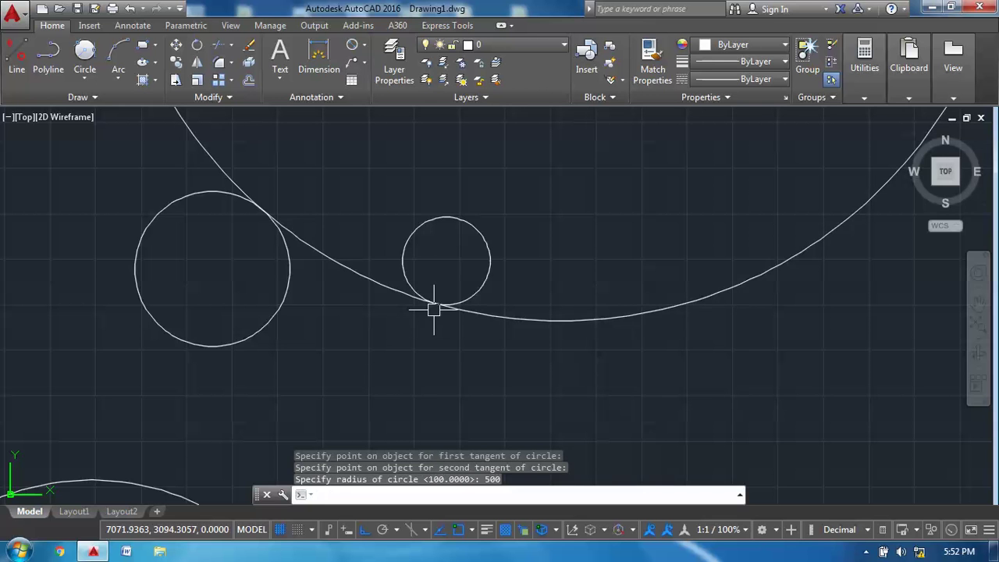
pyautogui.press('Return')
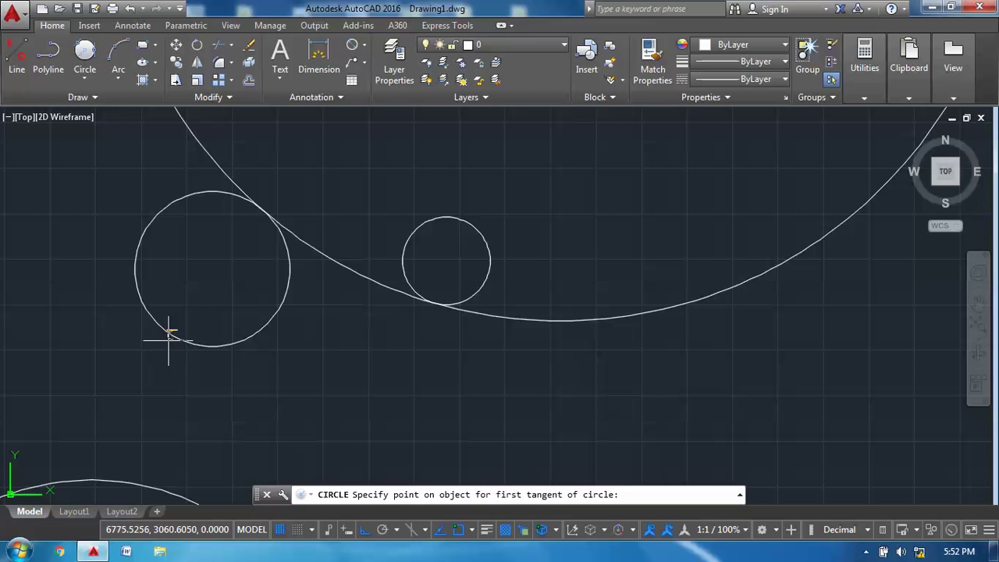
pyautogui.click(186, 342)
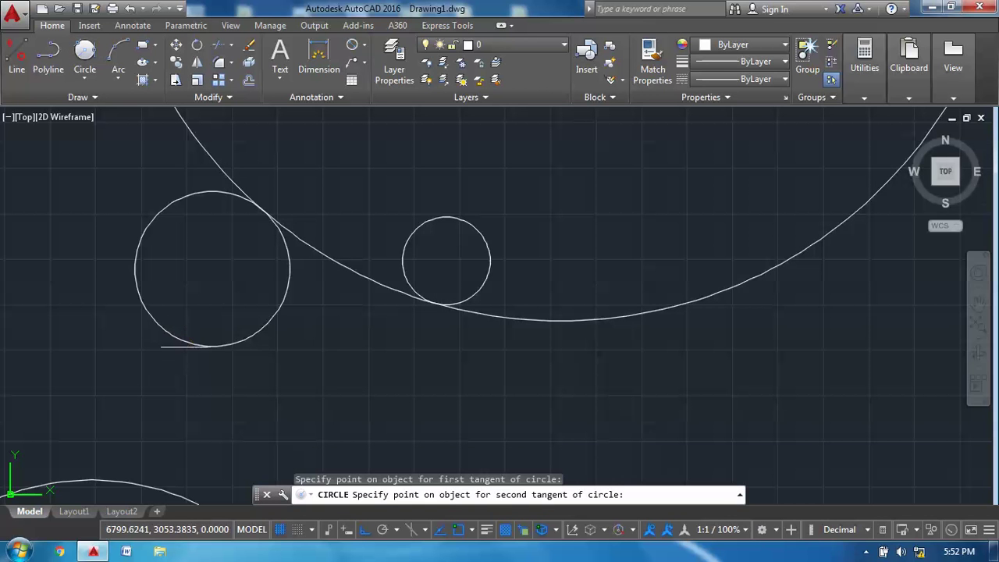
pyautogui.click(411, 233)
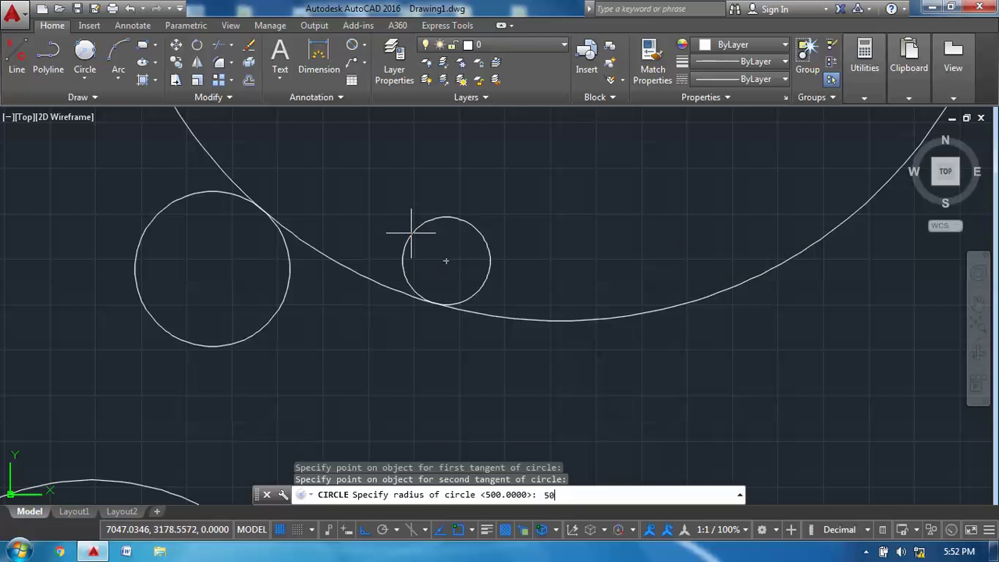
pyautogui.write('00')
pyautogui.press('Return')
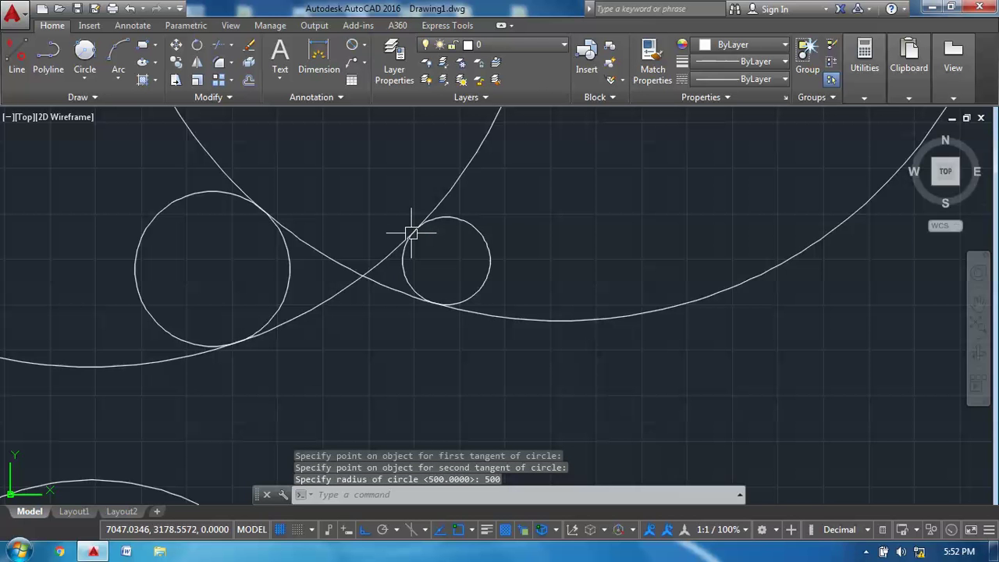
pyautogui.click(84, 53)
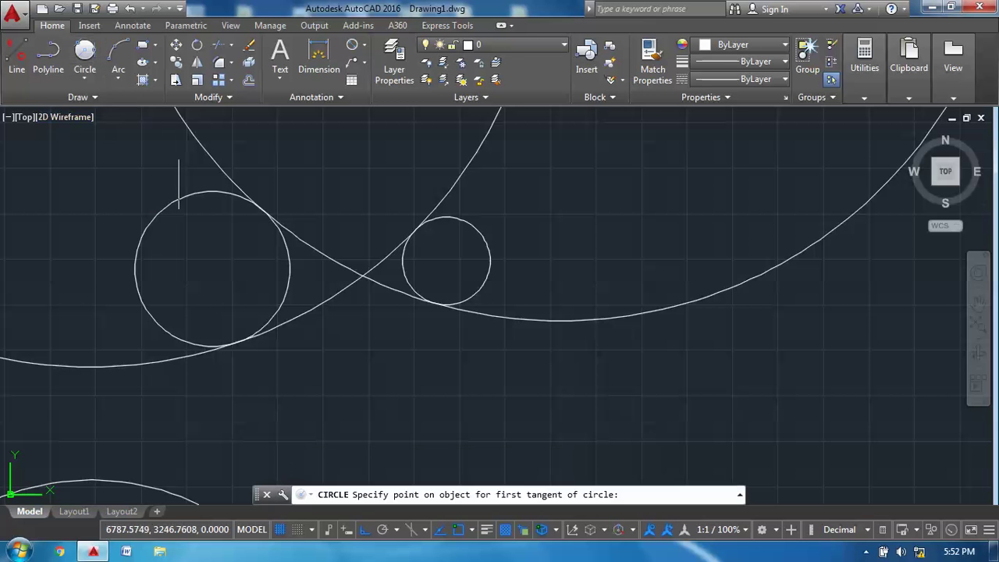
pyautogui.click(145, 228)
pyautogui.click(478, 232)
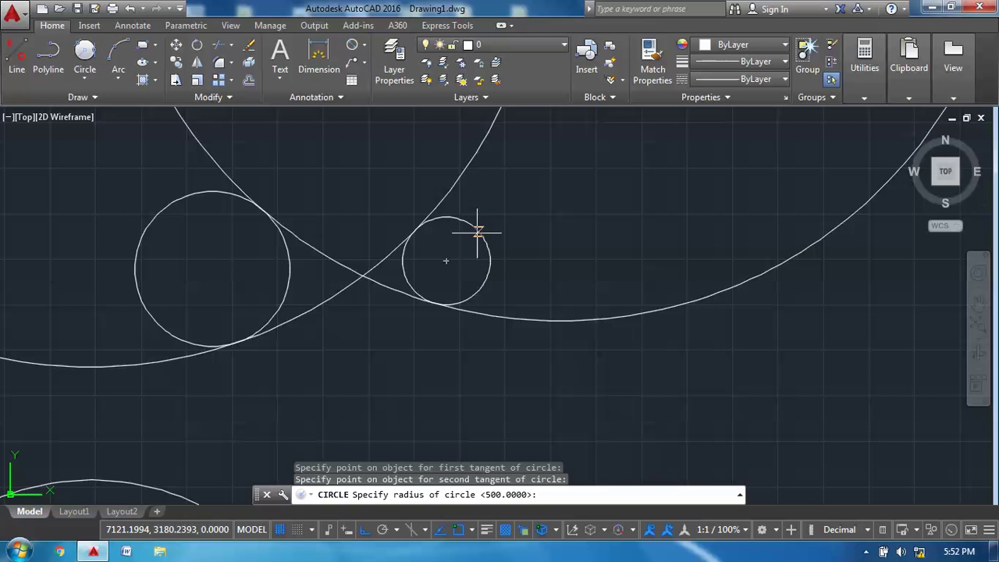
pyautogui.write('50')
pyautogui.press('Return')
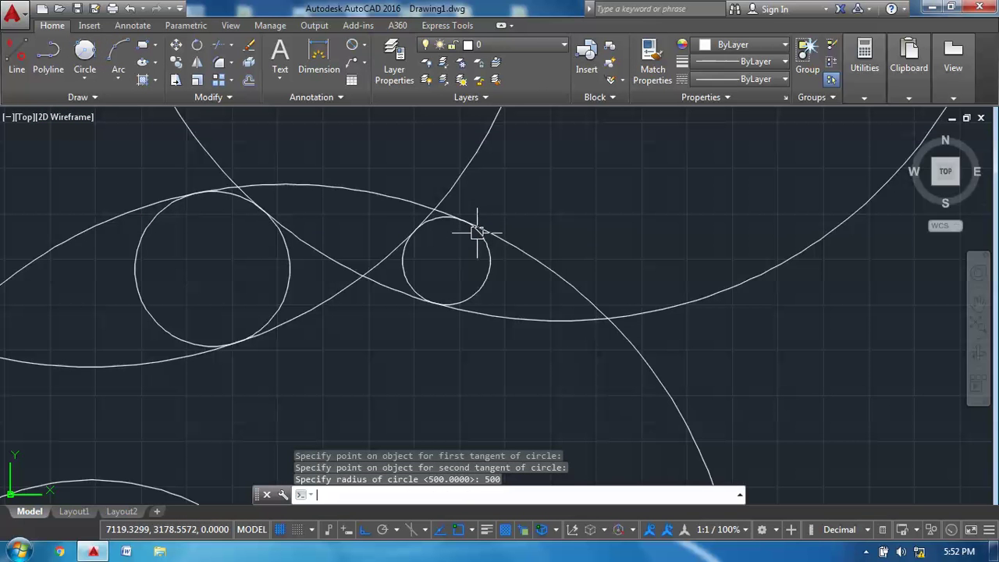
# Step: Erase the three radius-500 tangent circles using a crossing selection
pyautogui.click(395, 267)
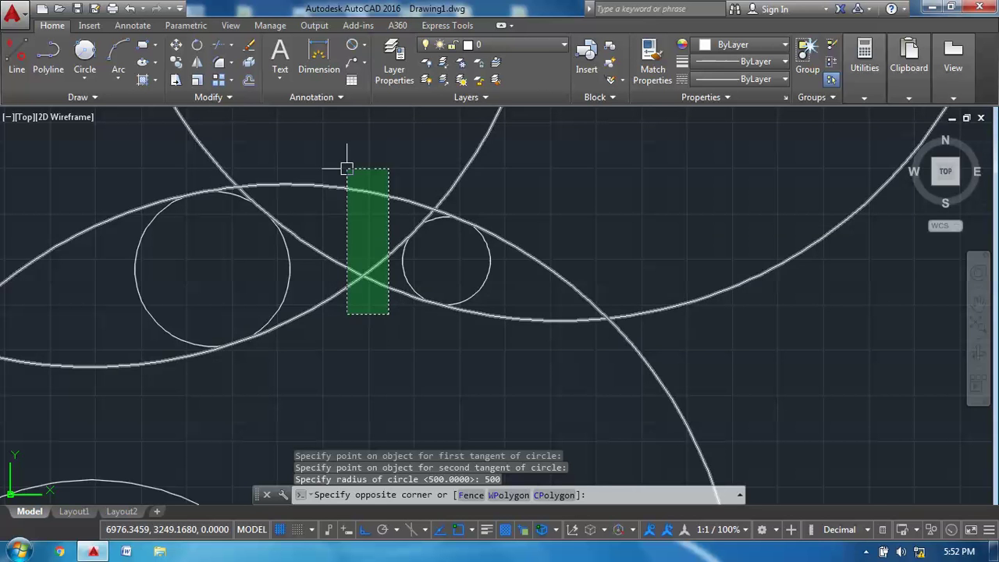
pyautogui.click(346, 168)
pyautogui.rightClick(346, 168)
pyautogui.click(359, 260)
pyautogui.moveTo(509, 303)
pyautogui.mouseDown(button='middle')
pyautogui.moveTo(445, 457)
pyautogui.moveTo(555, 179)
pyautogui.mouseUp(button='middle')
pyautogui.click(85, 77)
# Step: Add a third circle below, then a Tan-Tan-Tan circle nestled between all three
pyautogui.click(425, 320)
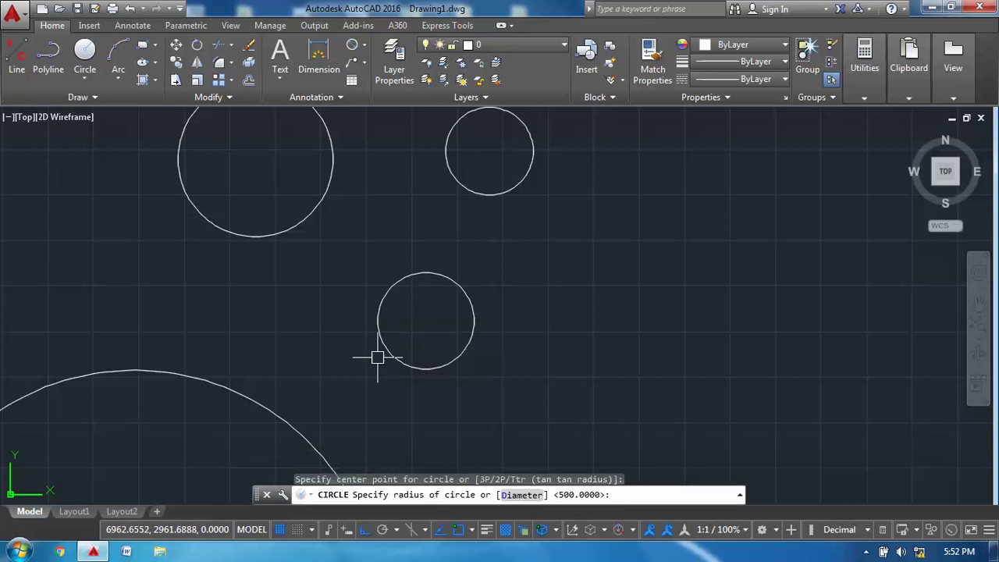
pyautogui.click(377, 320)
pyautogui.click(99, 78)
pyautogui.click(109, 258)
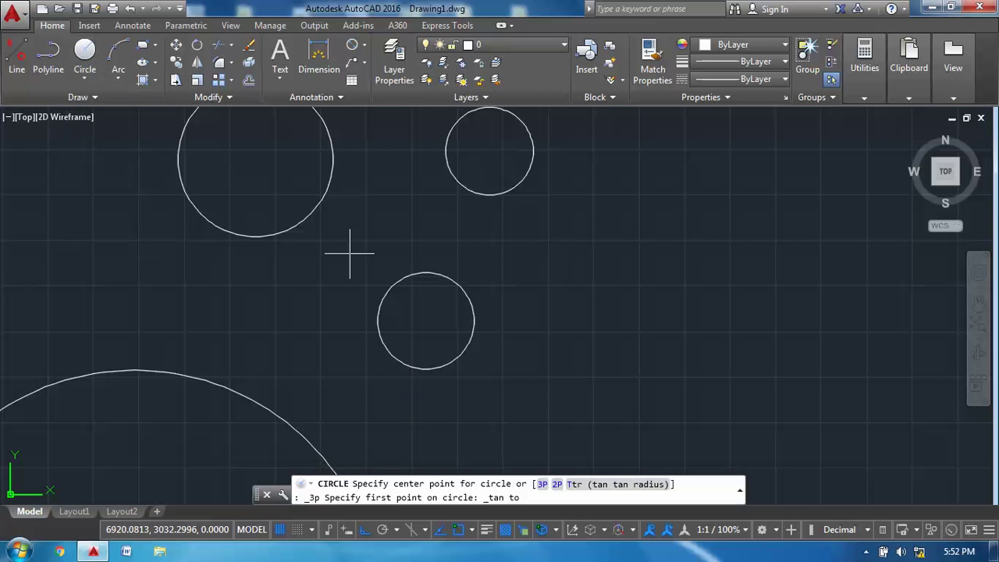
pyautogui.click(328, 189)
pyautogui.click(455, 173)
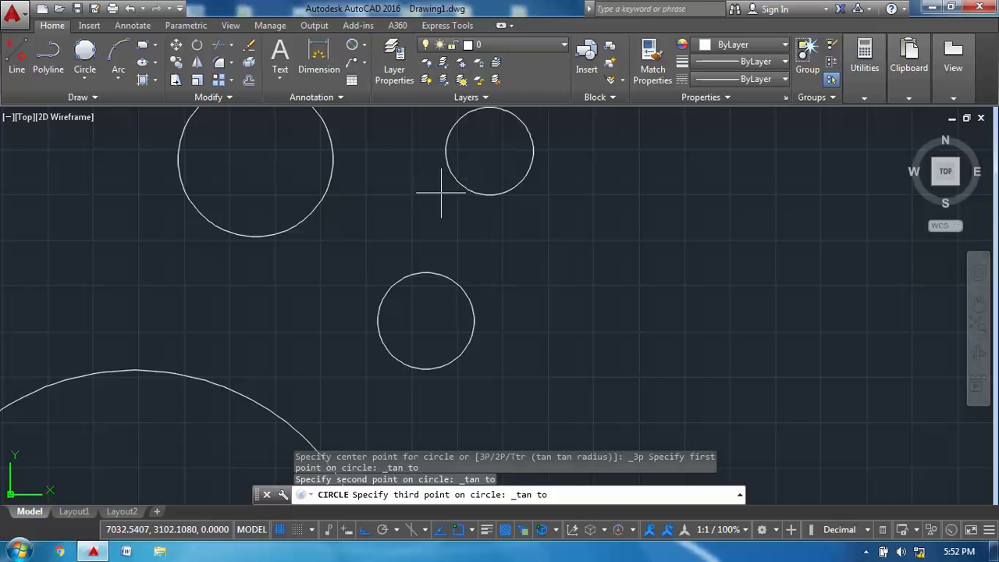
pyautogui.click(415, 273)
pyautogui.moveTo(313, 229); pyautogui.dragTo(264, 294, button='middle')
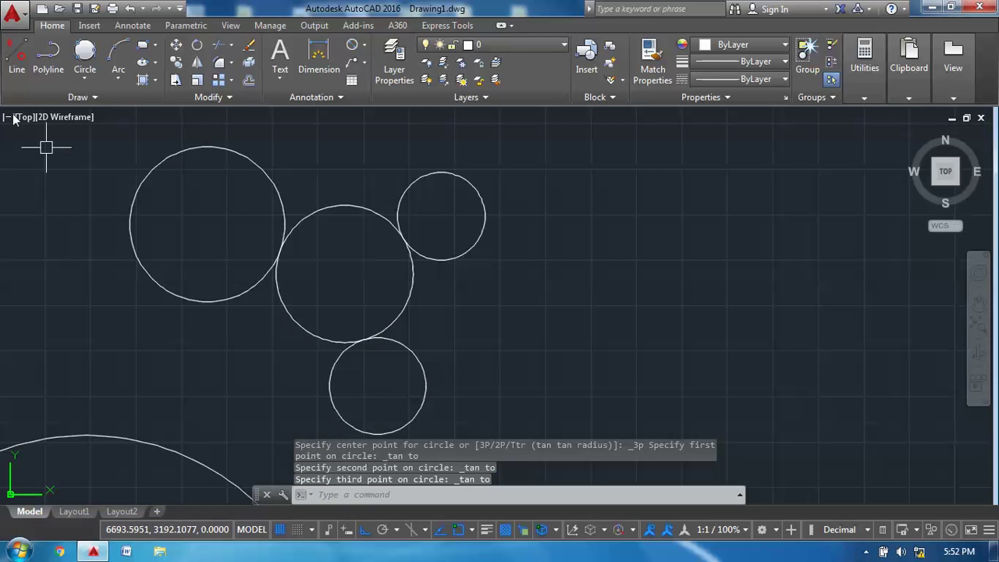
# Step: Draw a second Tan-Tan-Tan circle enclosing all three circles
pyautogui.click(86, 56)
pyautogui.click(155, 195)
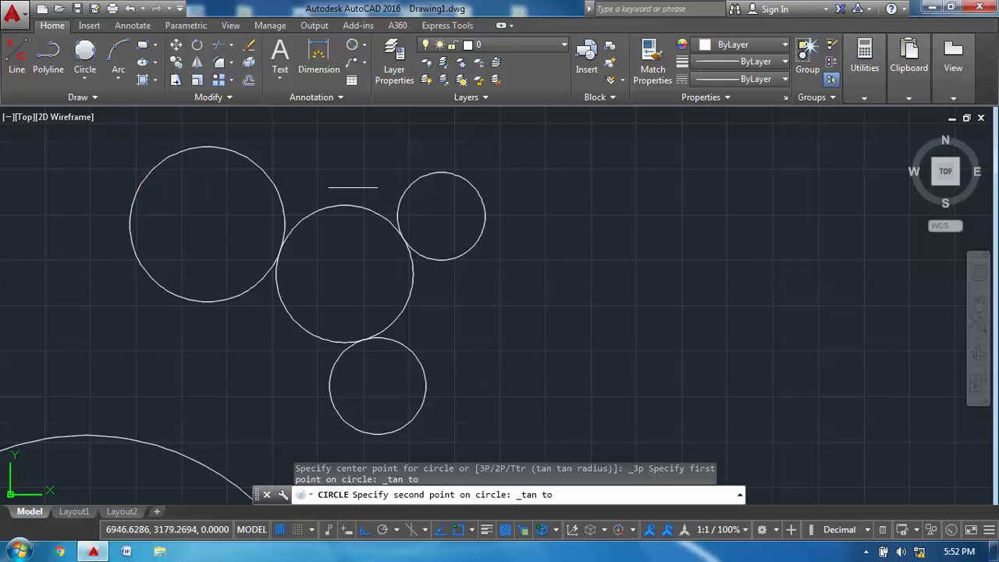
pyautogui.click(460, 176)
pyautogui.click(372, 430)
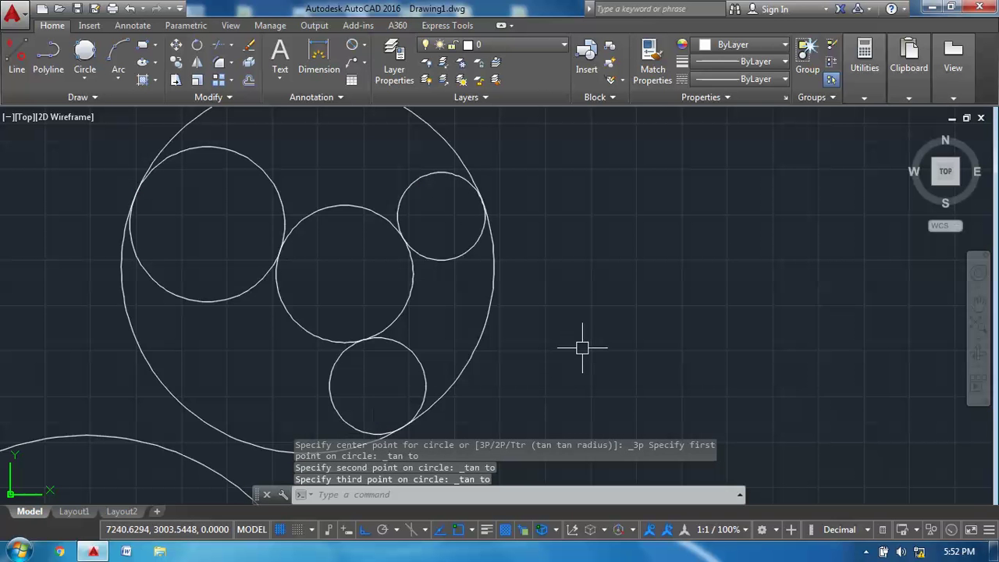
pyautogui.scroll(-3, 633, 274)
pyautogui.scroll(2, 594, 265)
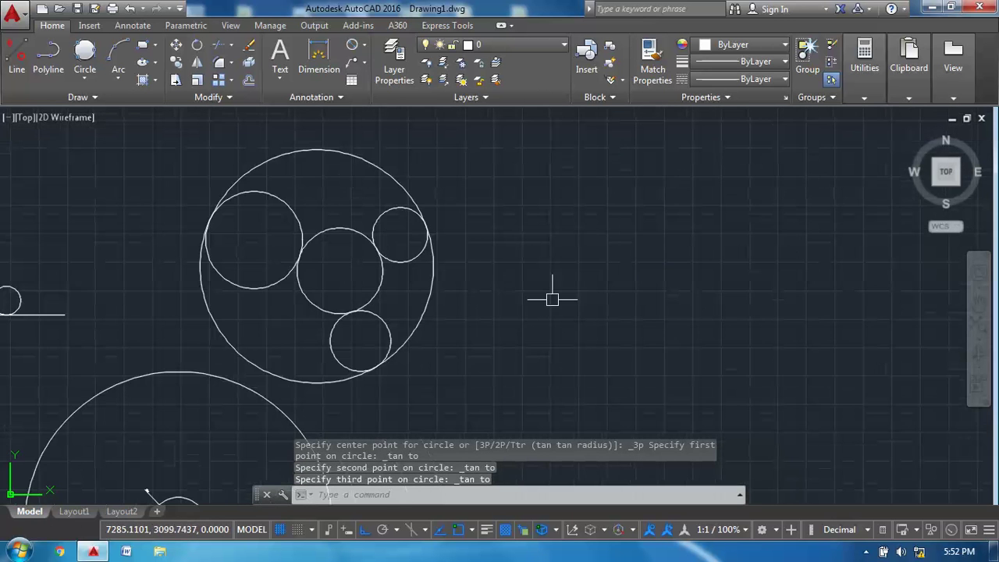
pyautogui.scroll(-4, 468, 219)
pyautogui.moveTo(471, 217); pyautogui.dragTo(759, 203, button='middle')
pyautogui.scroll(2, 771, 201)
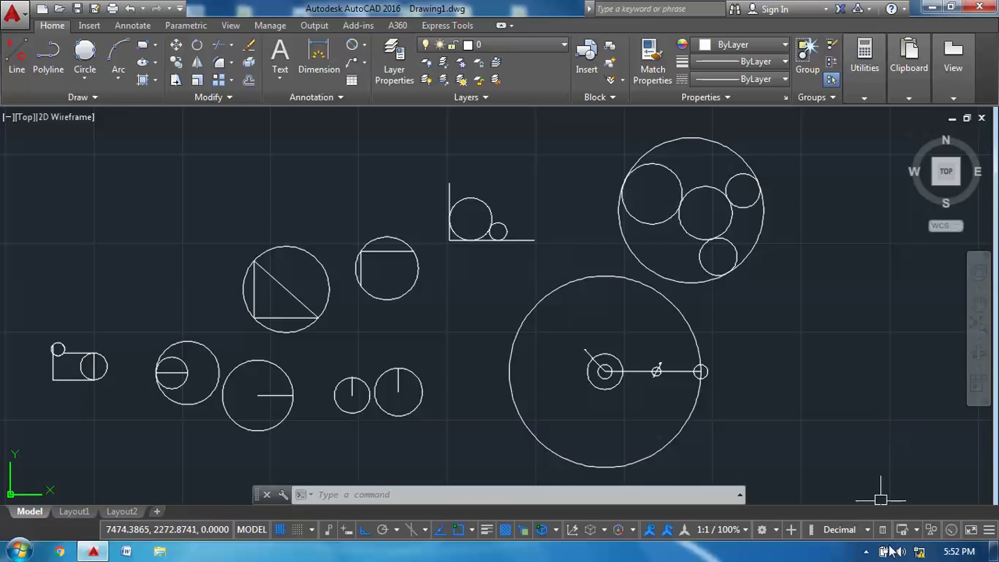
pyautogui.click(866, 551)
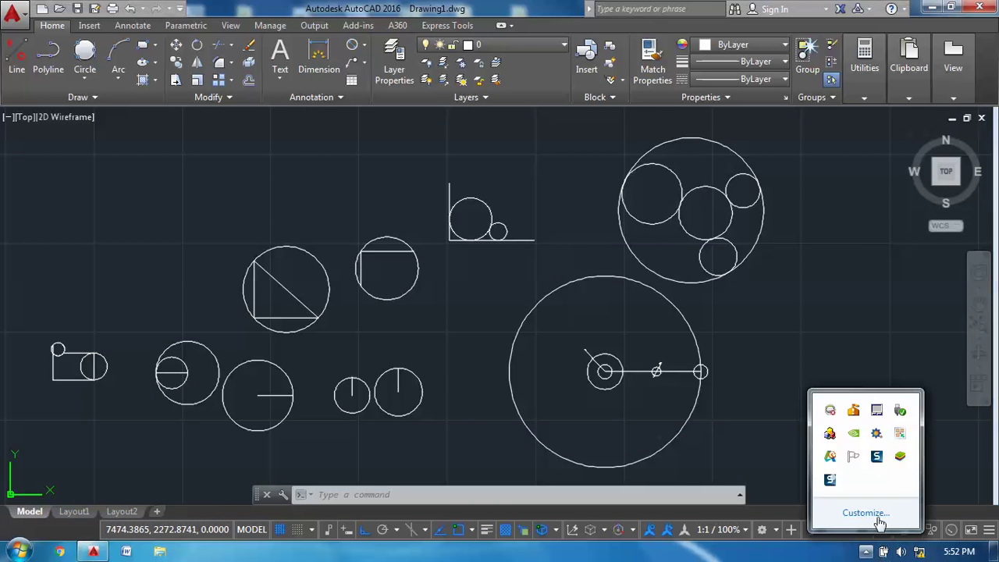
pyautogui.click(240, 190)
pyautogui.click(85, 78)
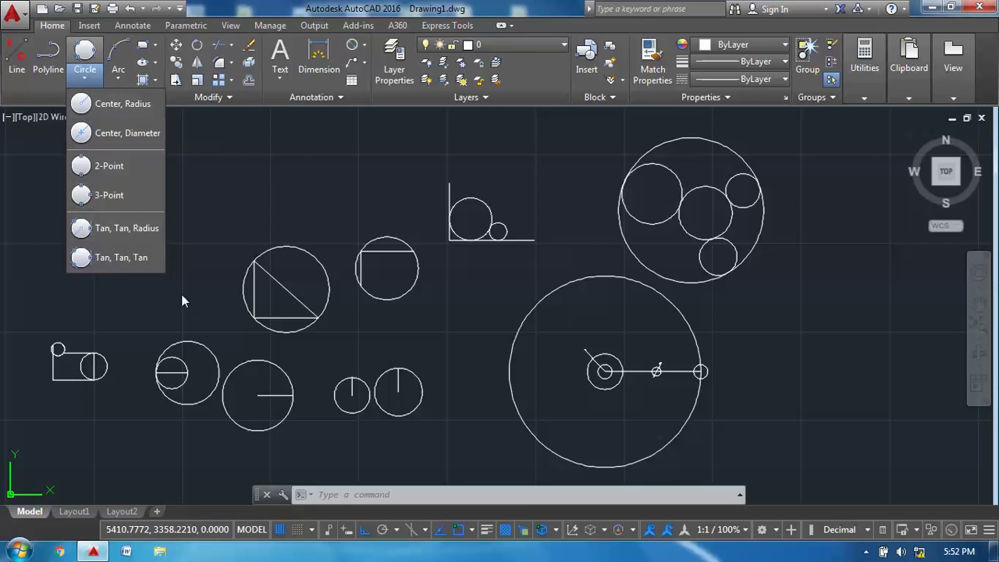
pyautogui.click(866, 552)
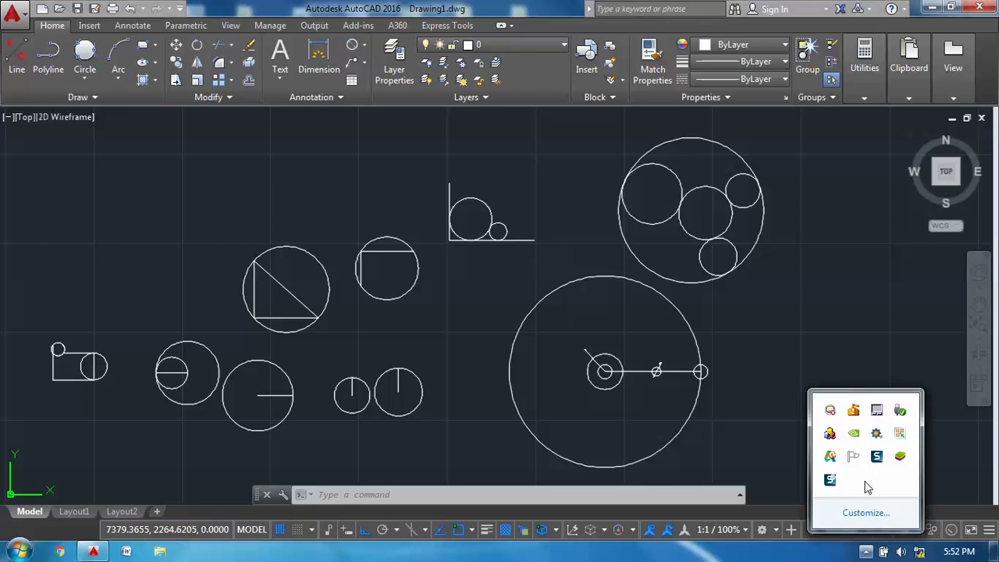